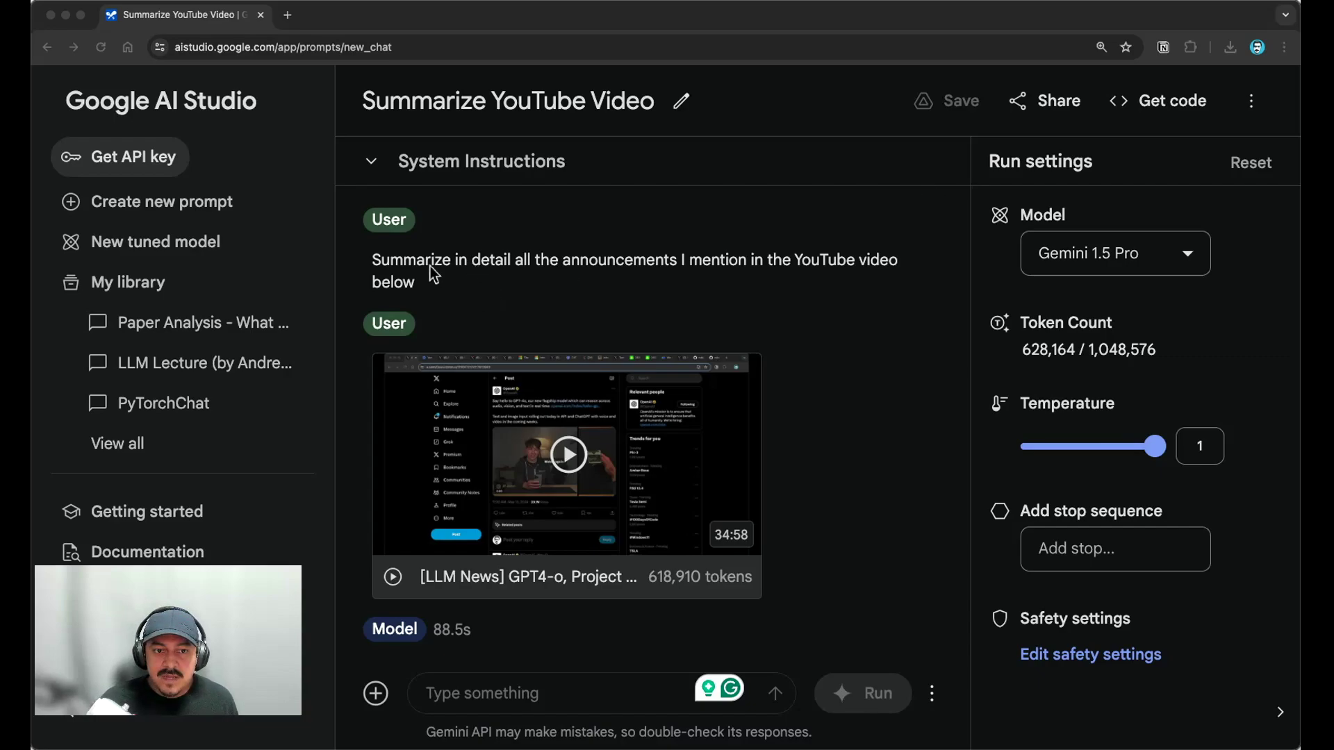
{"action": "scroll", "coordinate": [628, 269], "scroll_direction": "down", "scroll_amount": 1}
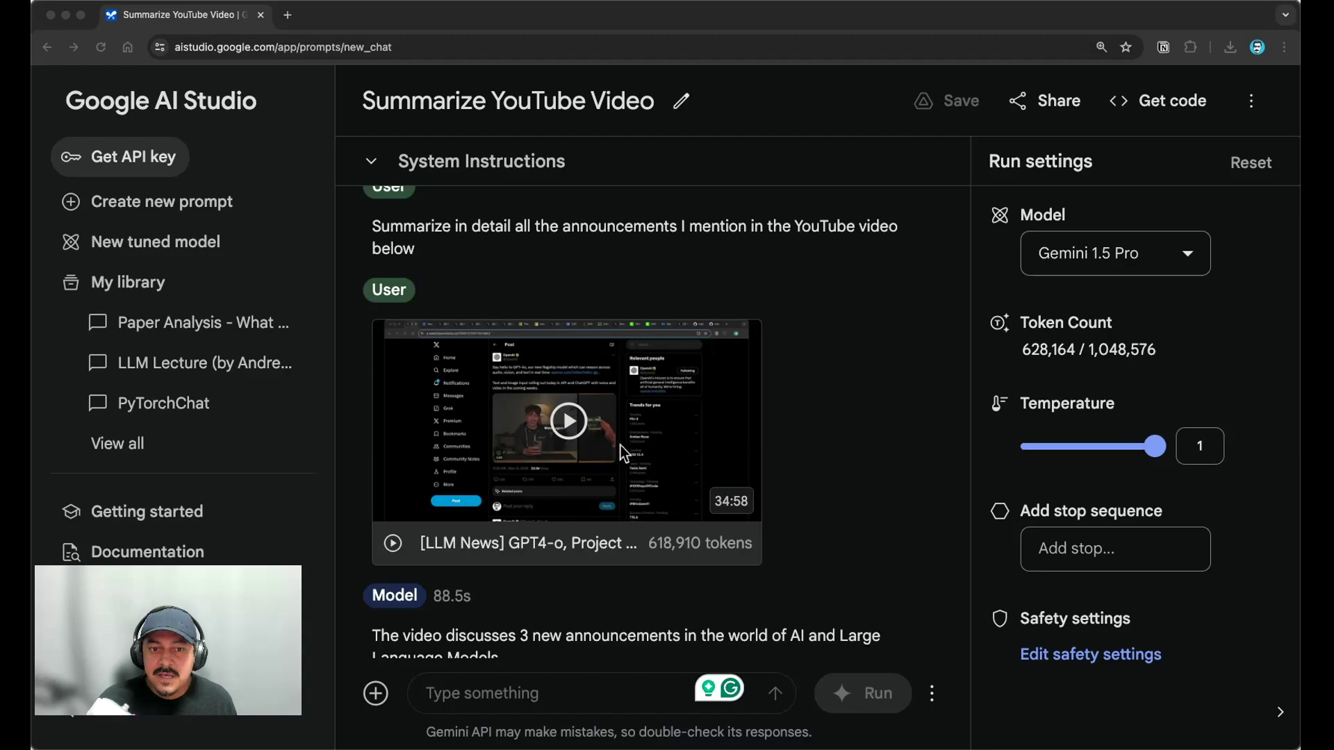
{"action": "scroll", "coordinate": [591, 371], "scroll_direction": "up", "scroll_amount": 1}
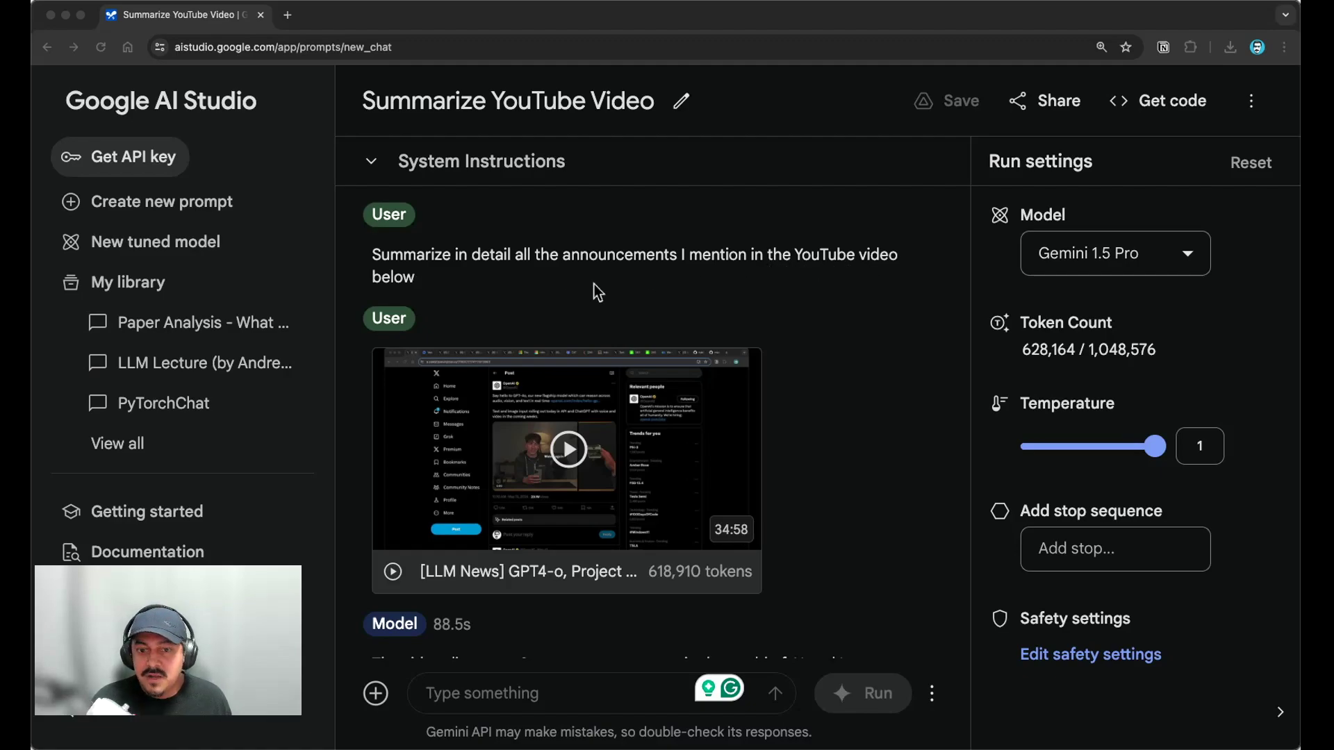
{"action": "scroll", "coordinate": [594, 285], "scroll_direction": "down", "scroll_amount": 1}
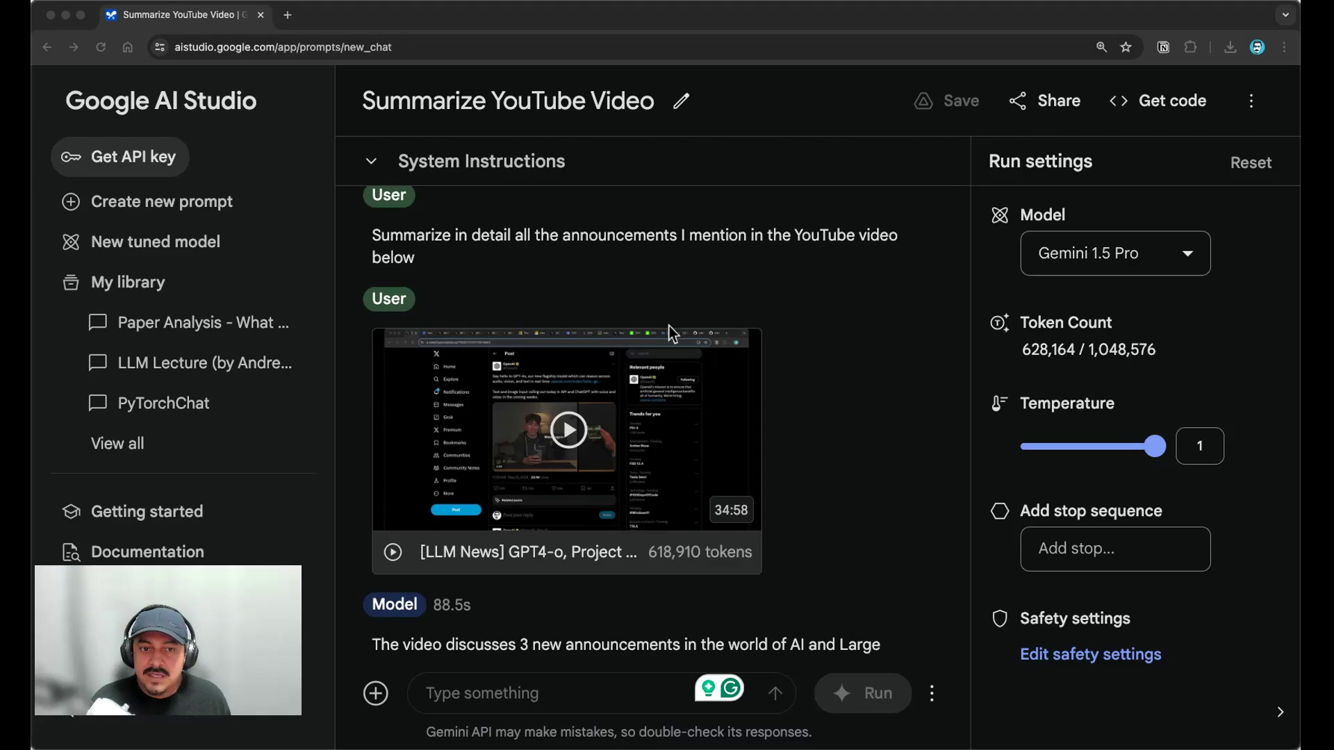
{"action": "scroll", "coordinate": [669, 327], "scroll_direction": "down", "scroll_amount": 1}
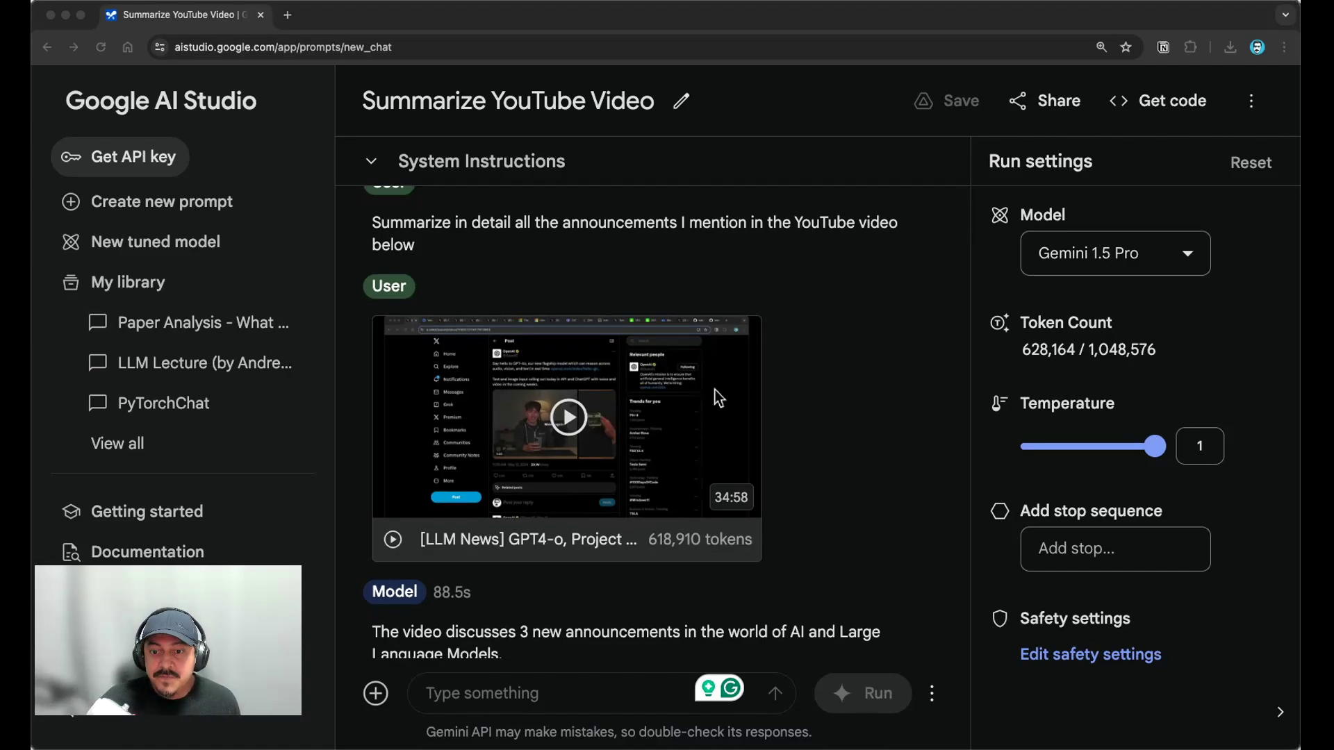
{"action": "scroll", "coordinate": [719, 398], "scroll_direction": "down", "scroll_amount": 5}
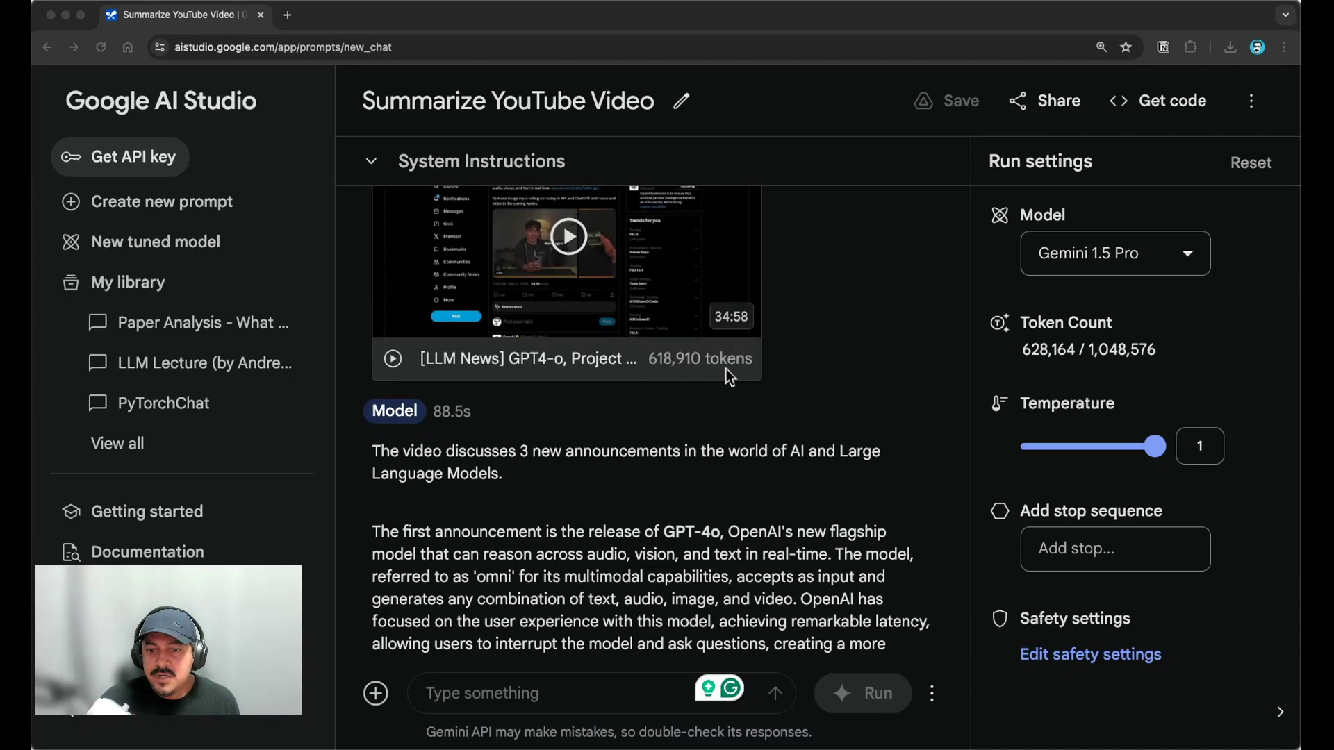
{"action": "scroll", "coordinate": [507, 306], "scroll_direction": "up", "scroll_amount": 6}
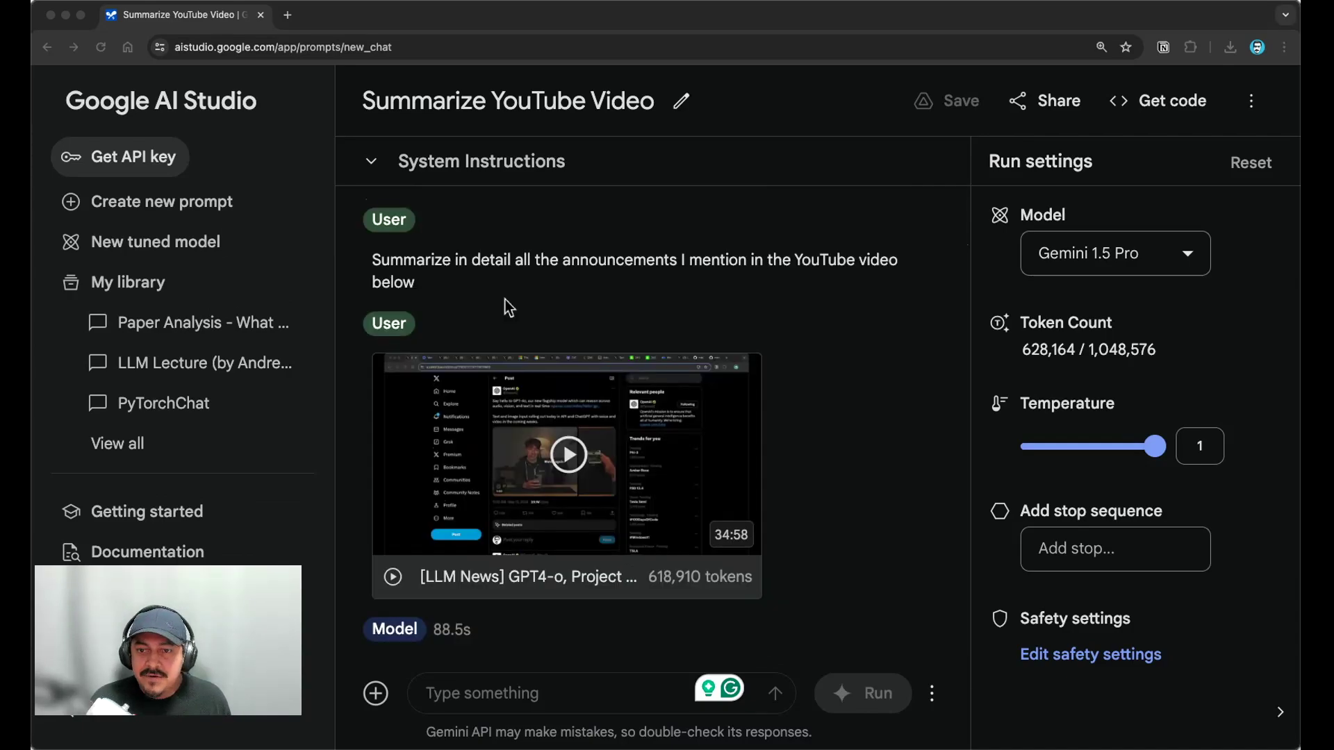
{"action": "scroll", "coordinate": [526, 303], "scroll_direction": "down", "scroll_amount": 2}
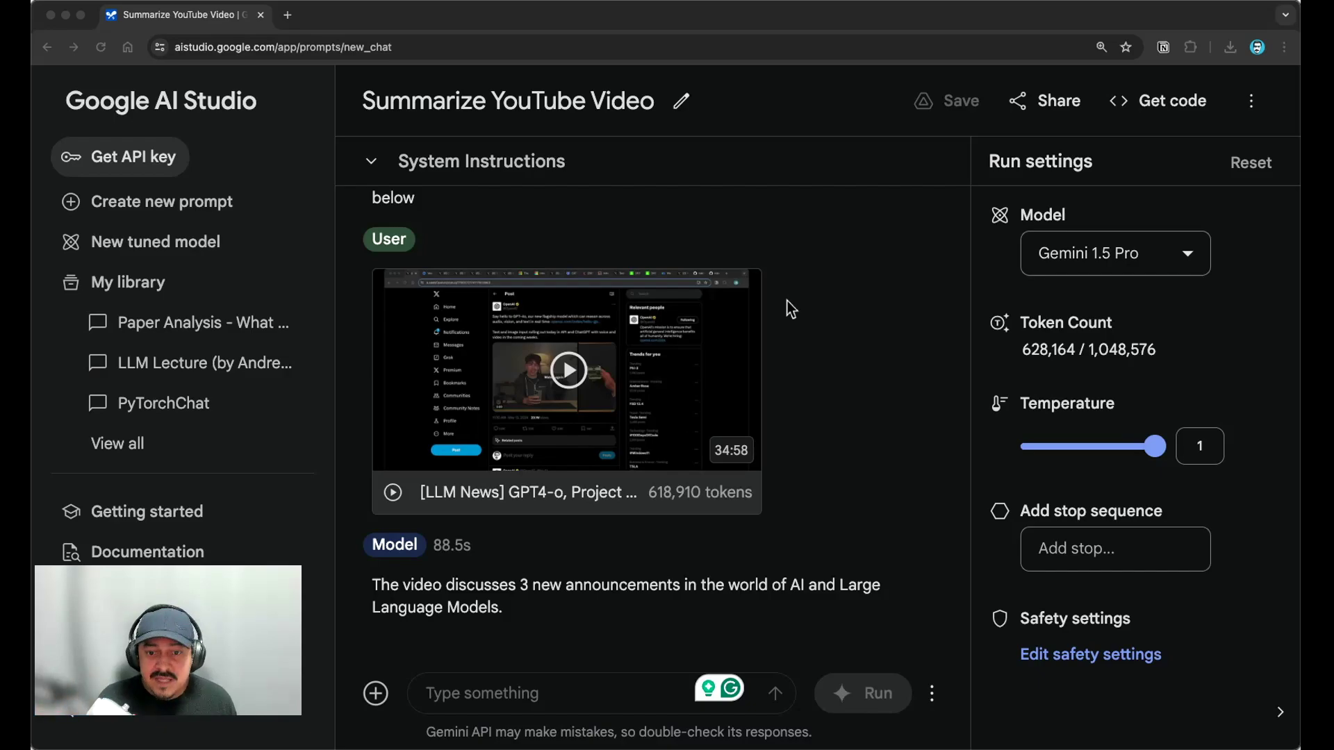
{"action": "scroll", "coordinate": [787, 302], "scroll_direction": "down", "scroll_amount": 5}
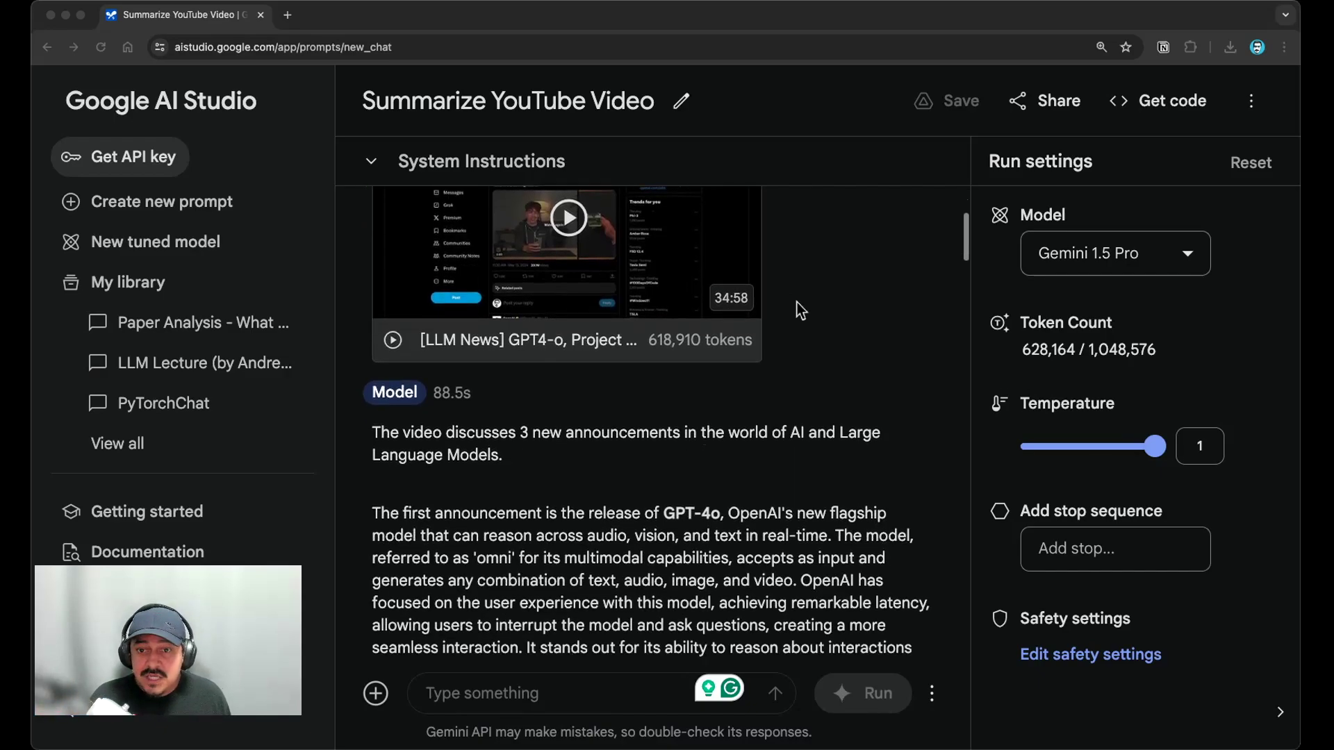
{"action": "scroll", "coordinate": [797, 303], "scroll_direction": "down", "scroll_amount": 2}
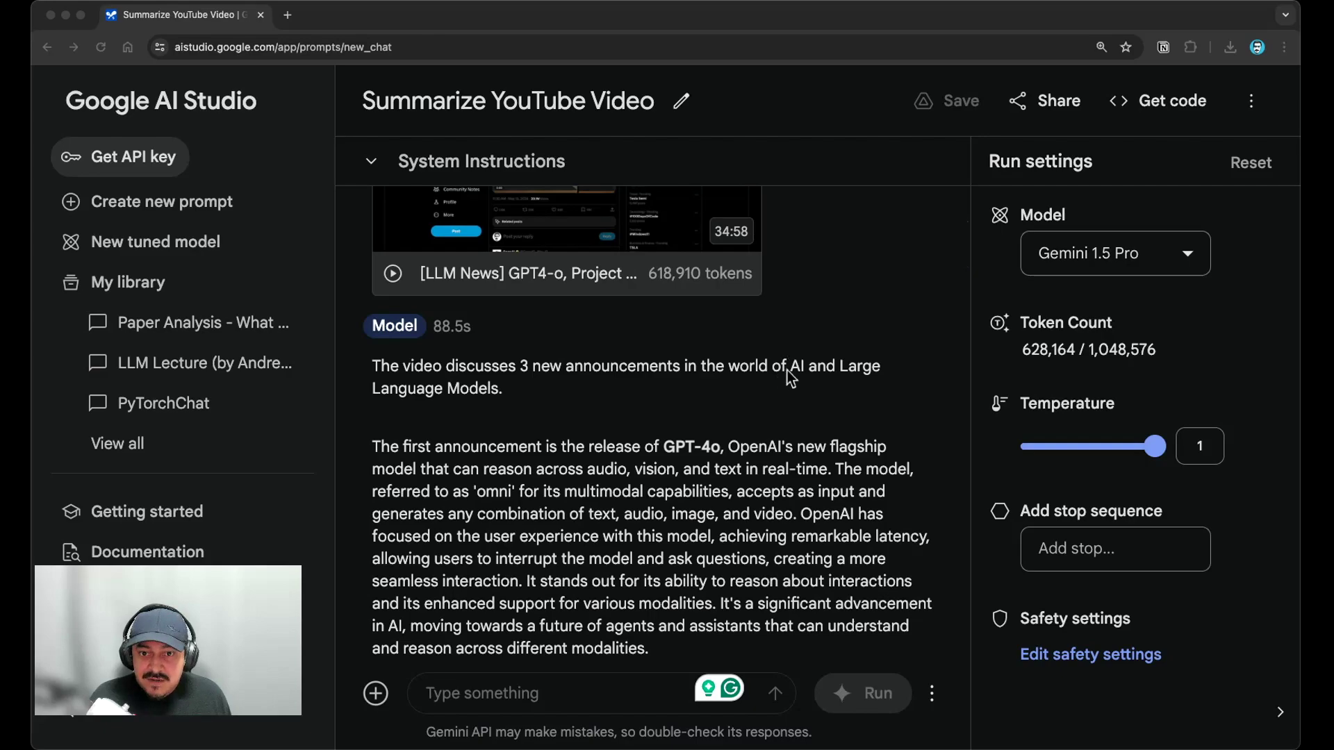
{"action": "scroll", "coordinate": [788, 370], "scroll_direction": "down", "scroll_amount": 1}
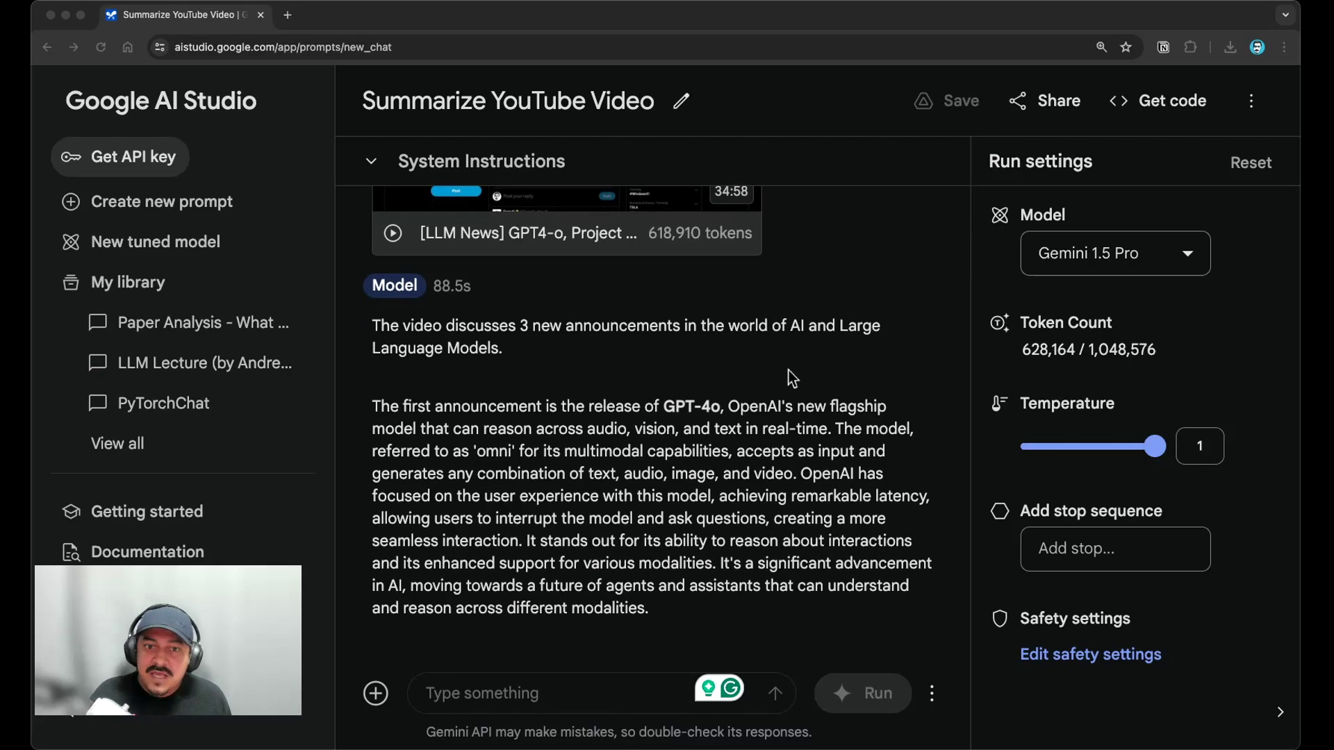
{"action": "scroll", "coordinate": [789, 377], "scroll_direction": "down", "scroll_amount": 2}
{"action": "scroll", "coordinate": [789, 377], "scroll_direction": "up", "scroll_amount": 8}
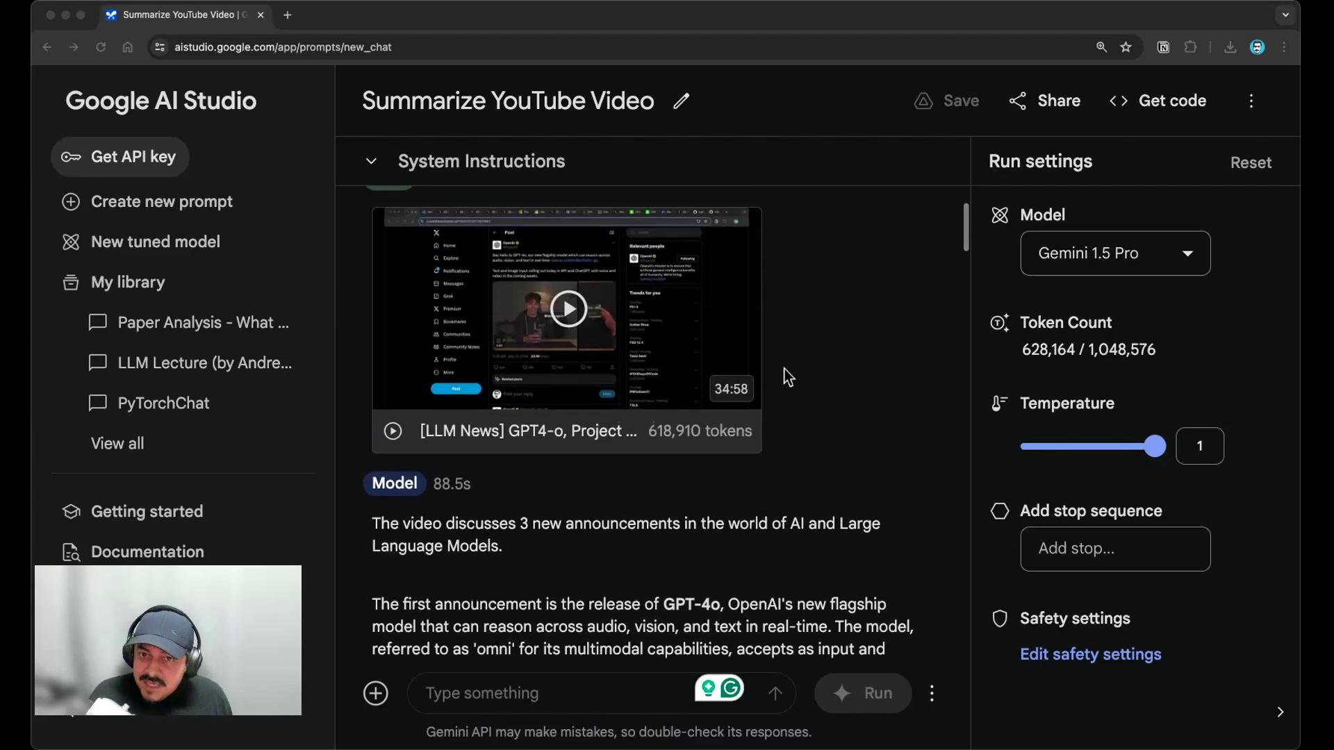
{"action": "scroll", "coordinate": [785, 369], "scroll_direction": "down", "scroll_amount": 1}
{"action": "scroll", "coordinate": [785, 369], "scroll_direction": "up", "scroll_amount": 2}
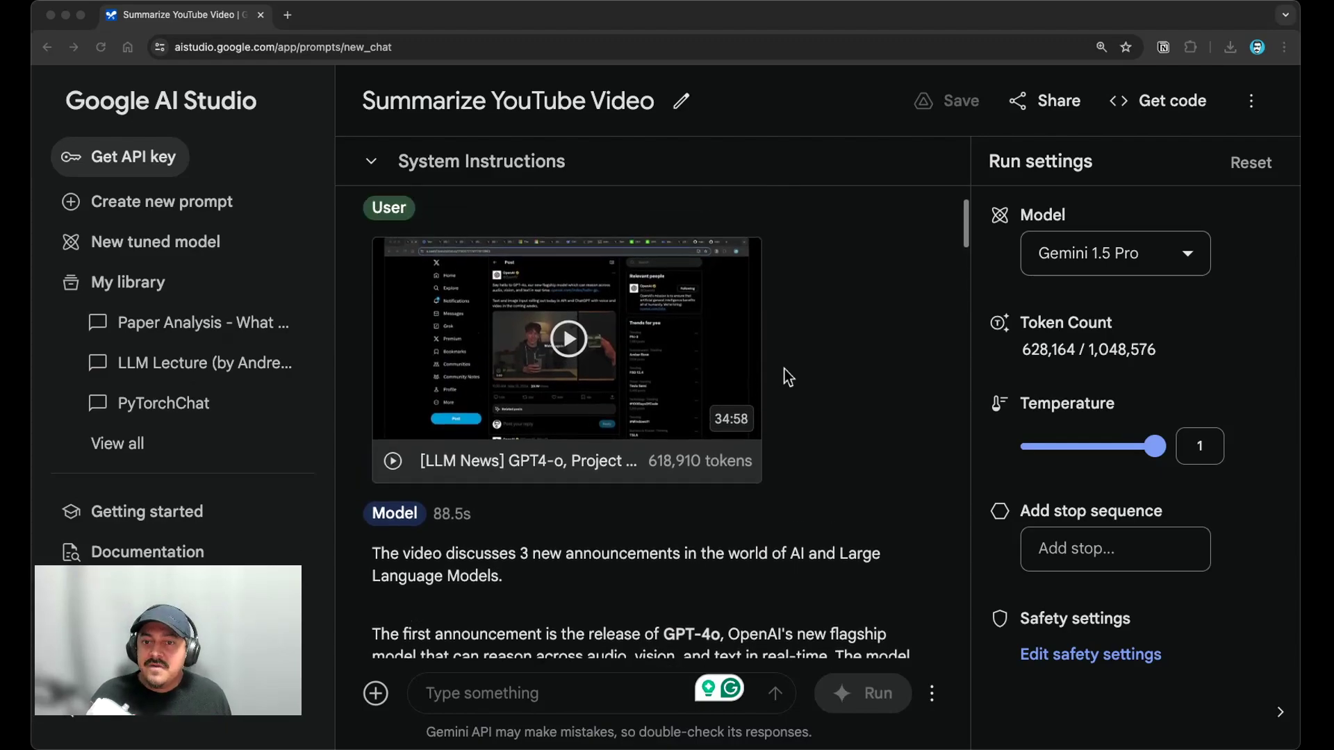
{"action": "scroll", "coordinate": [785, 369], "scroll_direction": "up", "scroll_amount": 3}
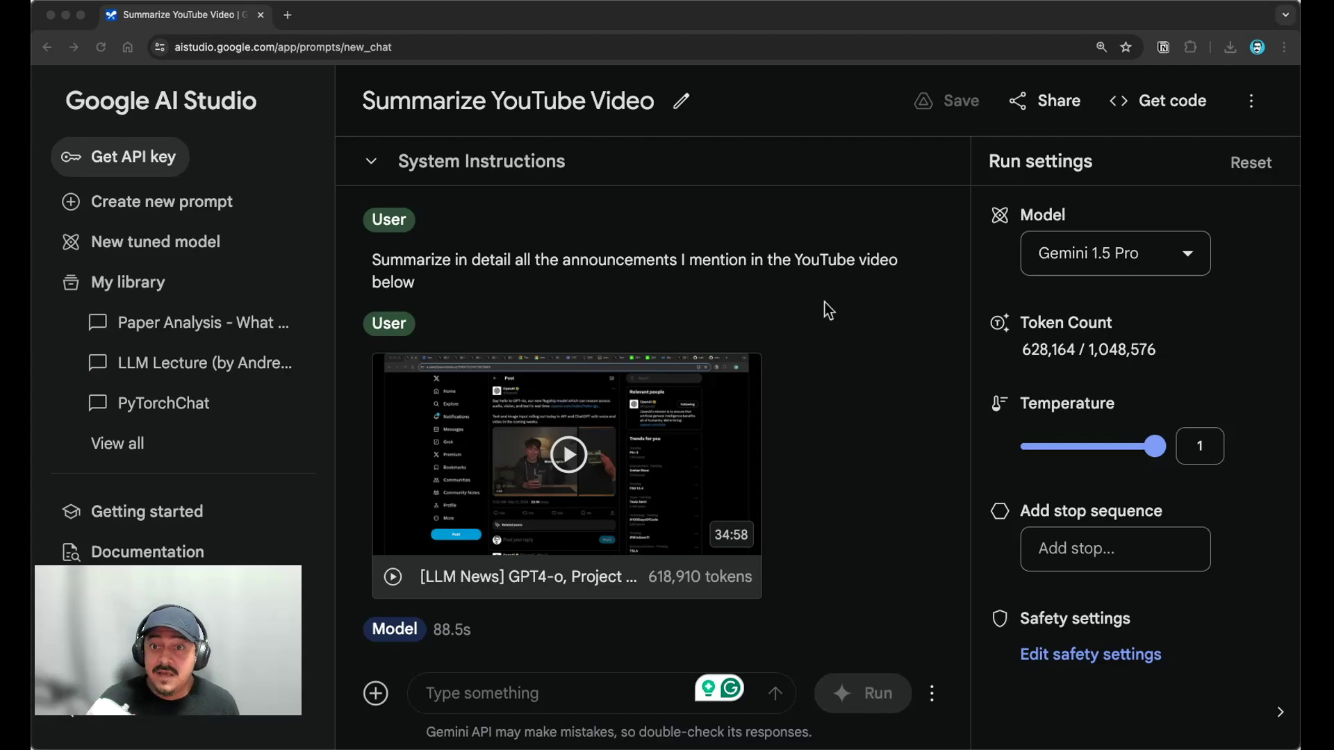
{"action": "scroll", "coordinate": [827, 316], "scroll_direction": "down", "scroll_amount": 3}
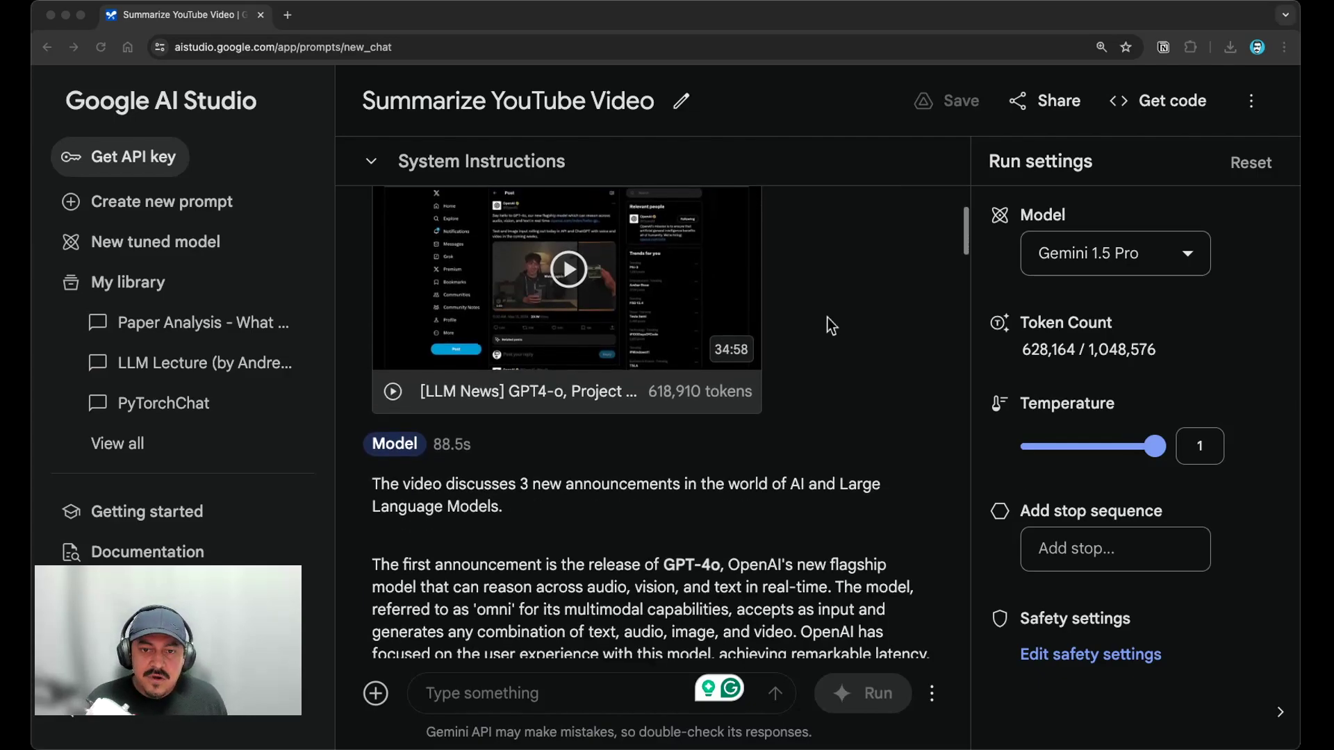
{"action": "scroll", "coordinate": [827, 317], "scroll_direction": "up", "scroll_amount": 2}
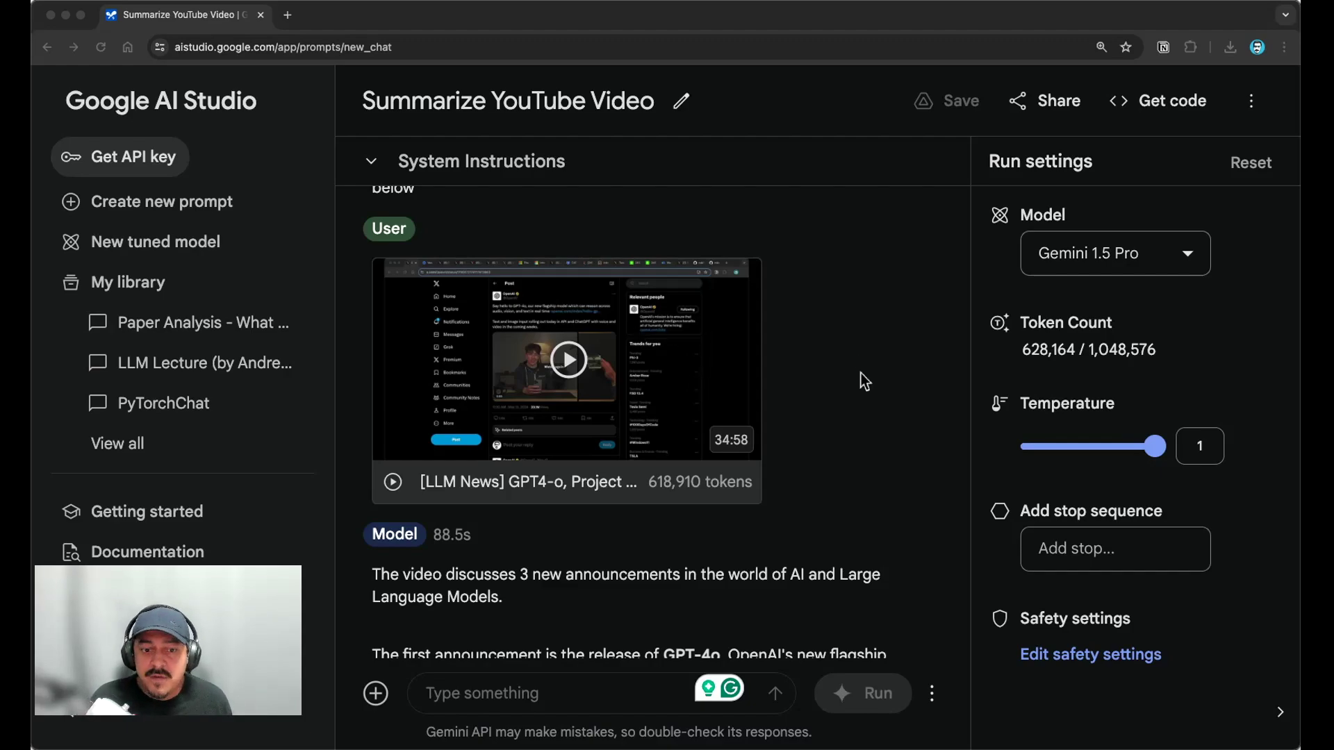
{"action": "scroll", "coordinate": [860, 374], "scroll_direction": "down", "scroll_amount": 5}
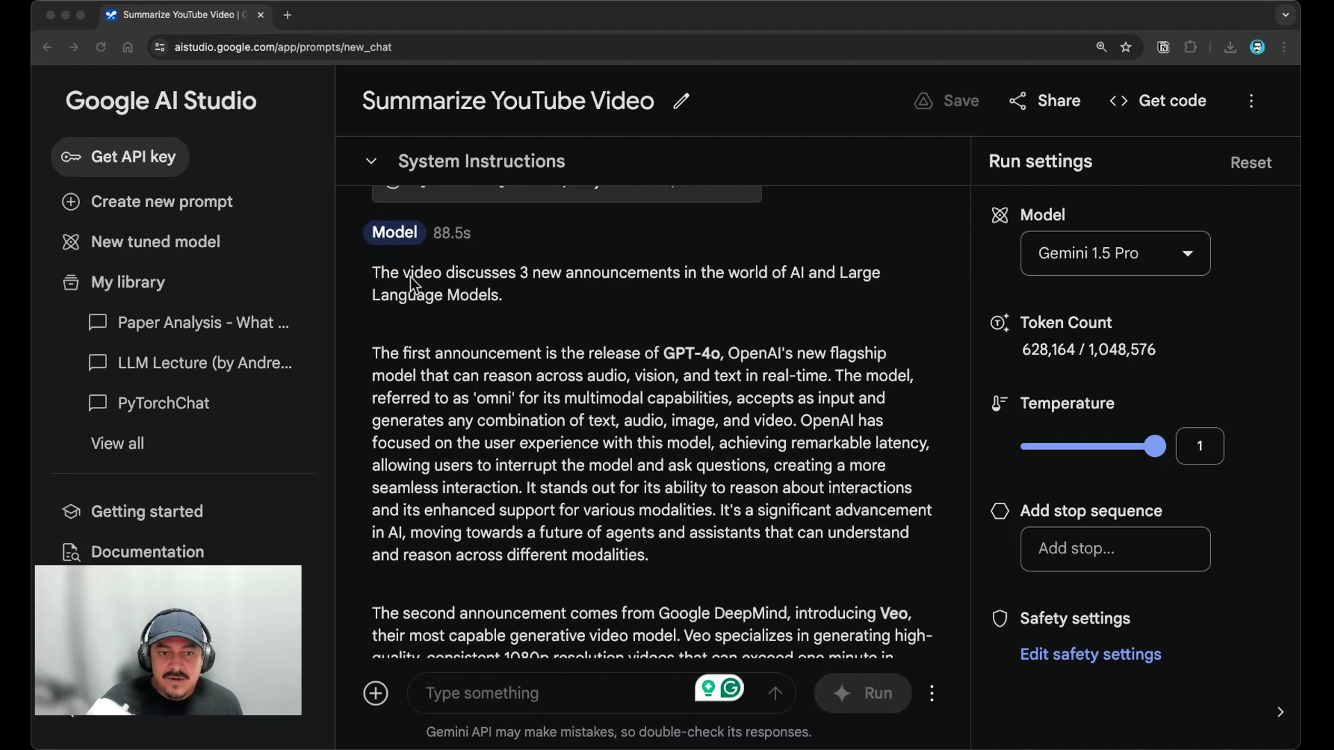
{"action": "scroll", "coordinate": [472, 293], "scroll_direction": "down", "scroll_amount": 1}
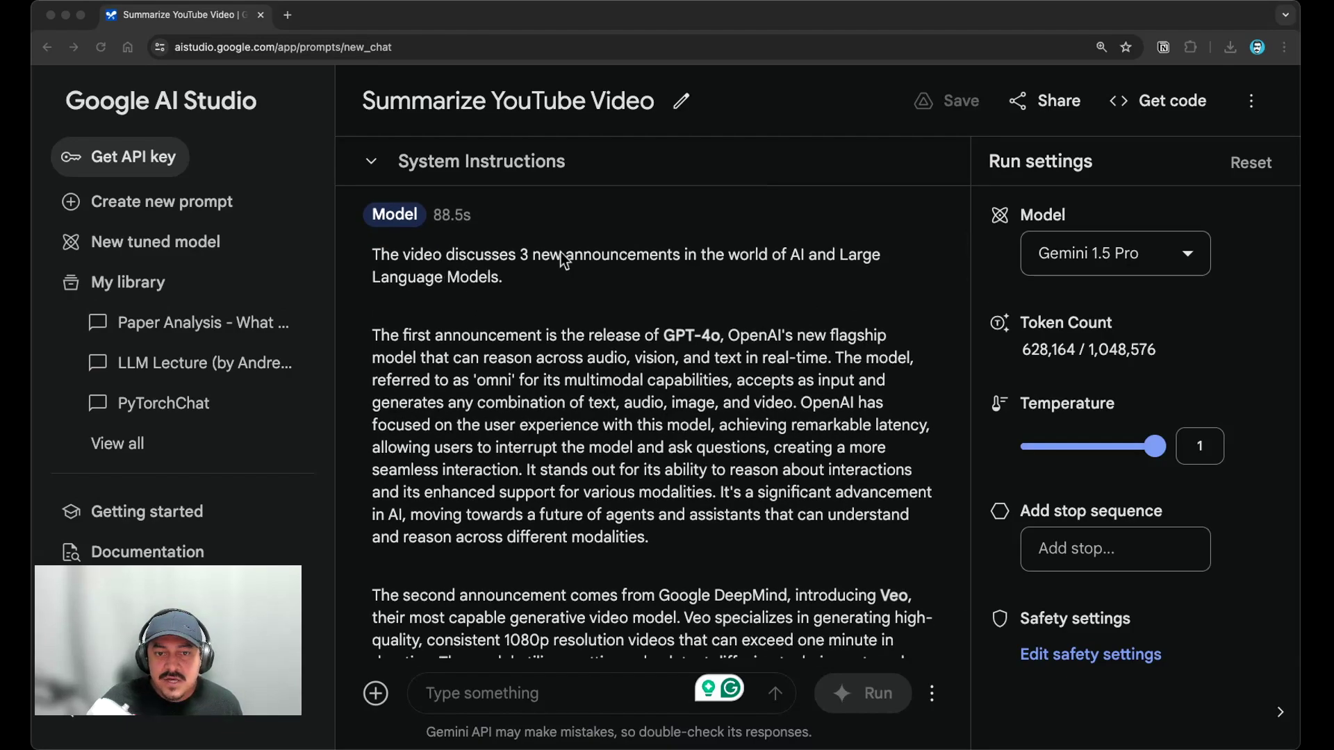
{"action": "scroll", "coordinate": [657, 339], "scroll_direction": "down", "scroll_amount": 8}
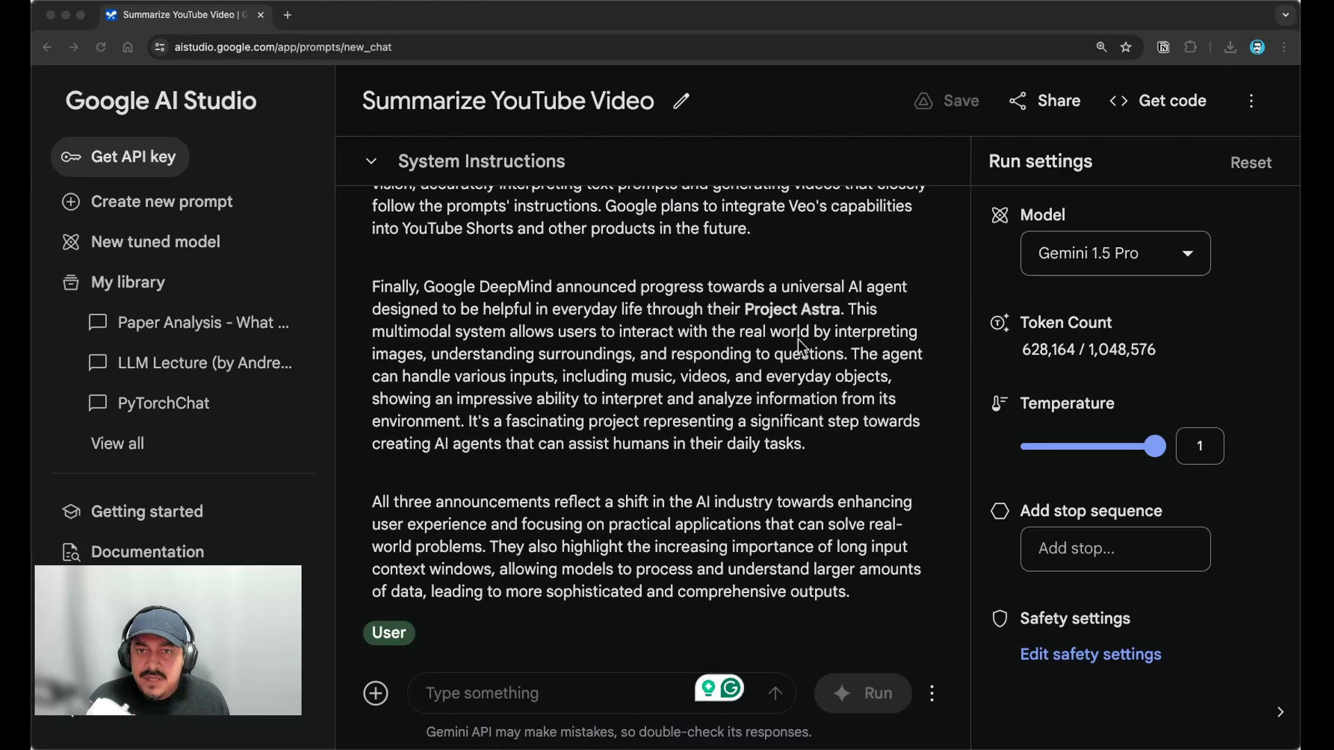
{"action": "scroll", "coordinate": [820, 312], "scroll_direction": "up", "scroll_amount": 10}
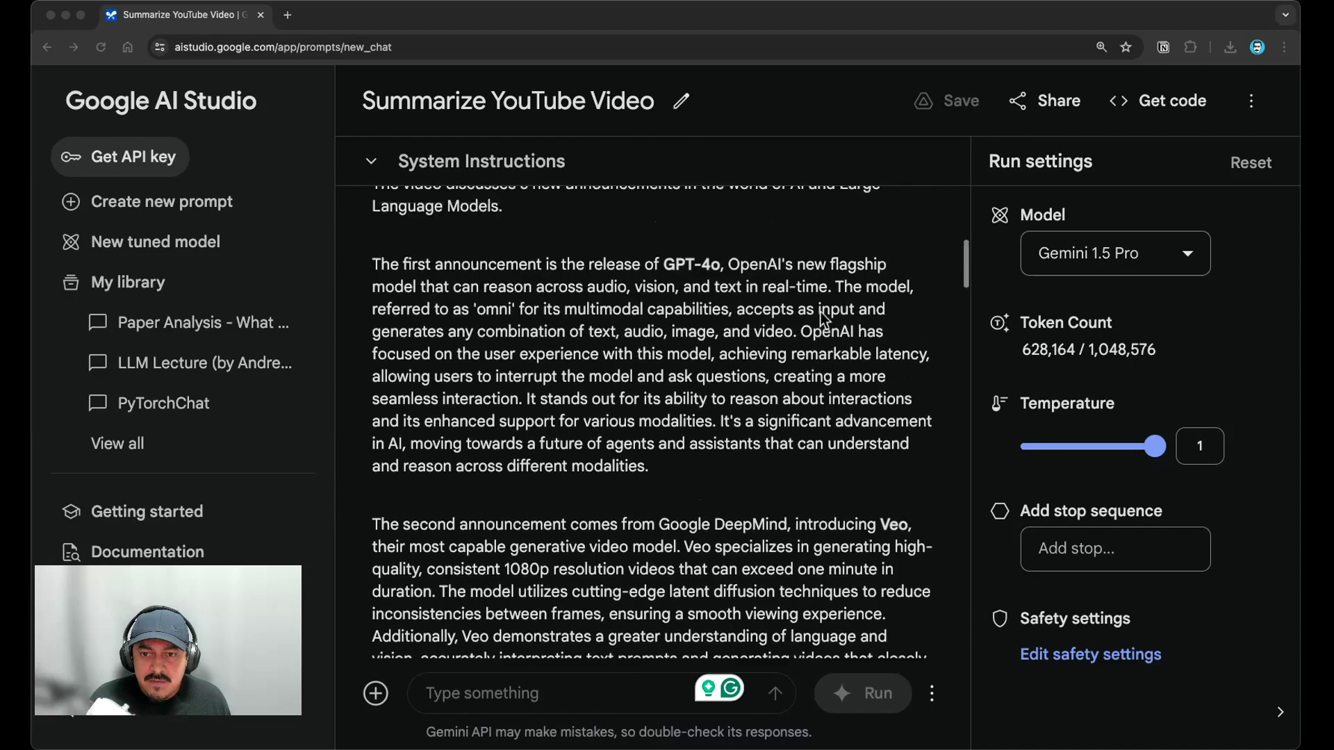
{"action": "scroll", "coordinate": [820, 312], "scroll_direction": "down", "scroll_amount": 6}
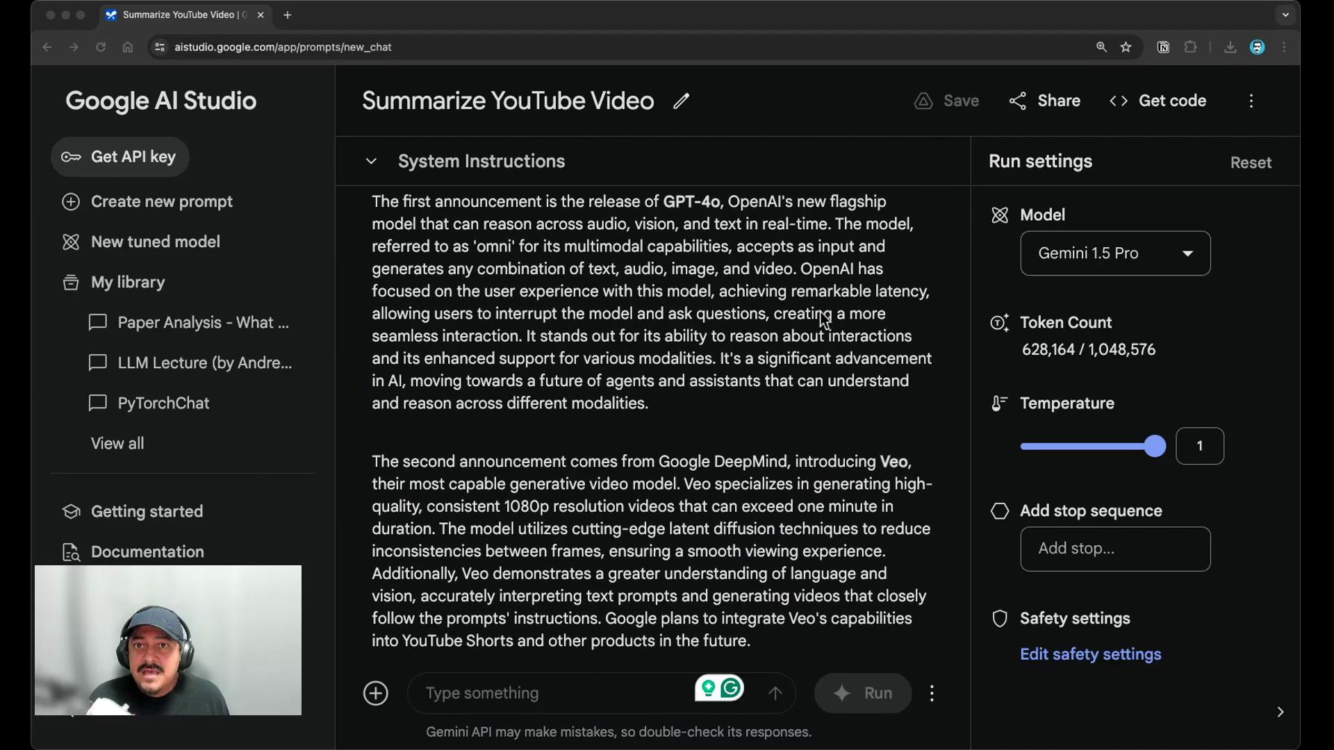
{"action": "scroll", "coordinate": [820, 311], "scroll_direction": "up", "scroll_amount": 5}
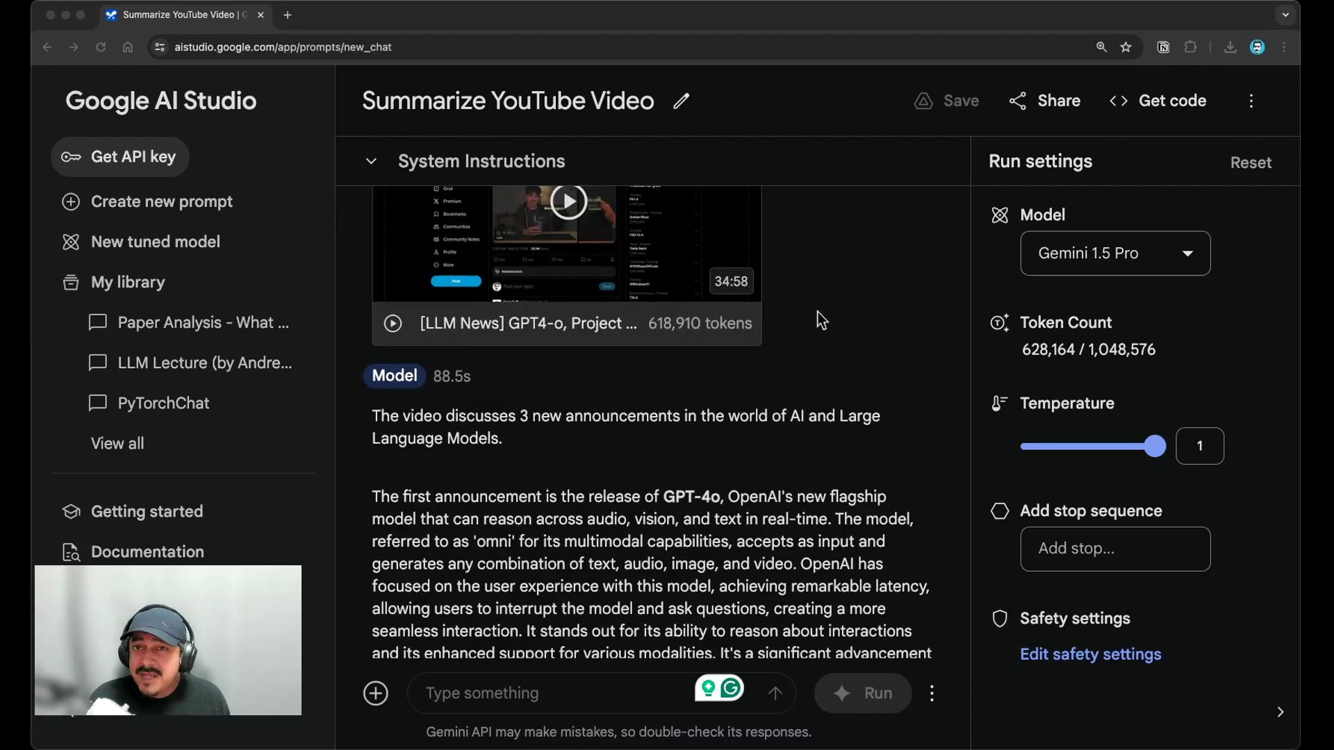
{"action": "scroll", "coordinate": [678, 274], "scroll_direction": "up", "scroll_amount": 2}
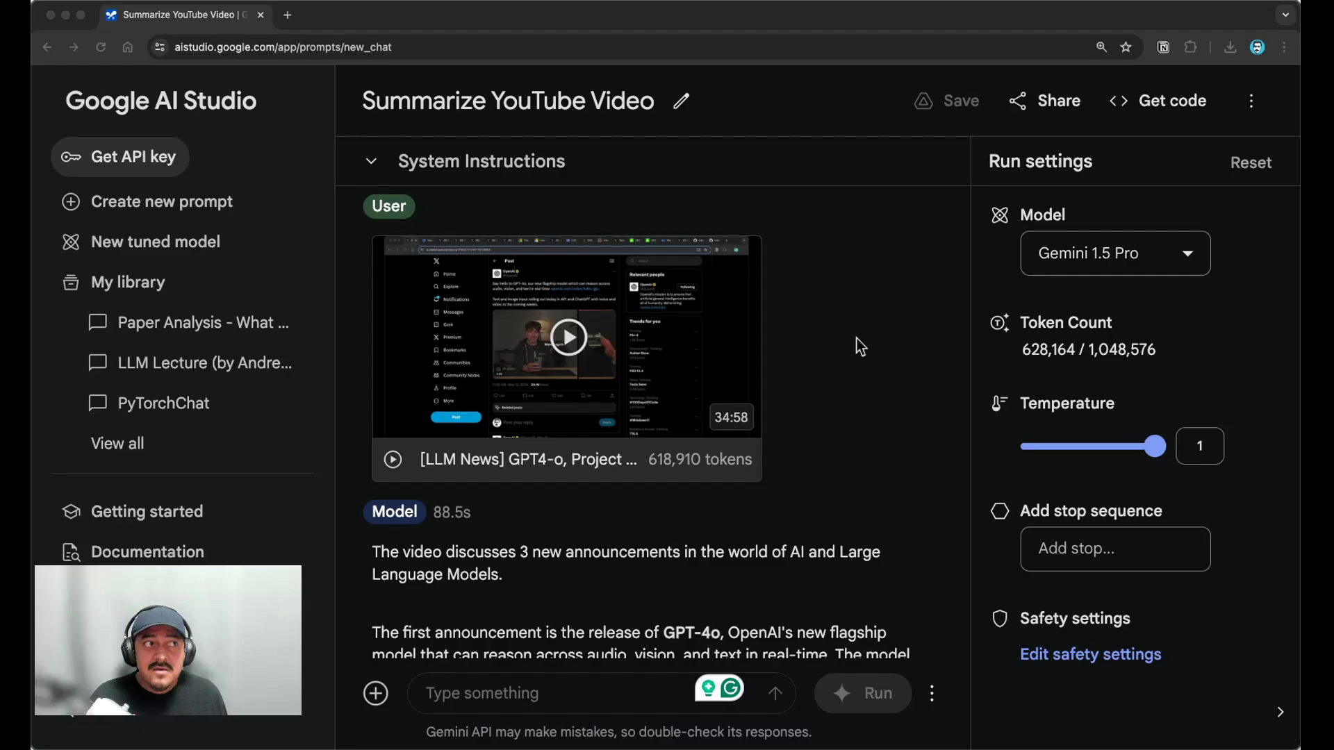
{"action": "scroll", "coordinate": [857, 338], "scroll_direction": "down", "scroll_amount": 5}
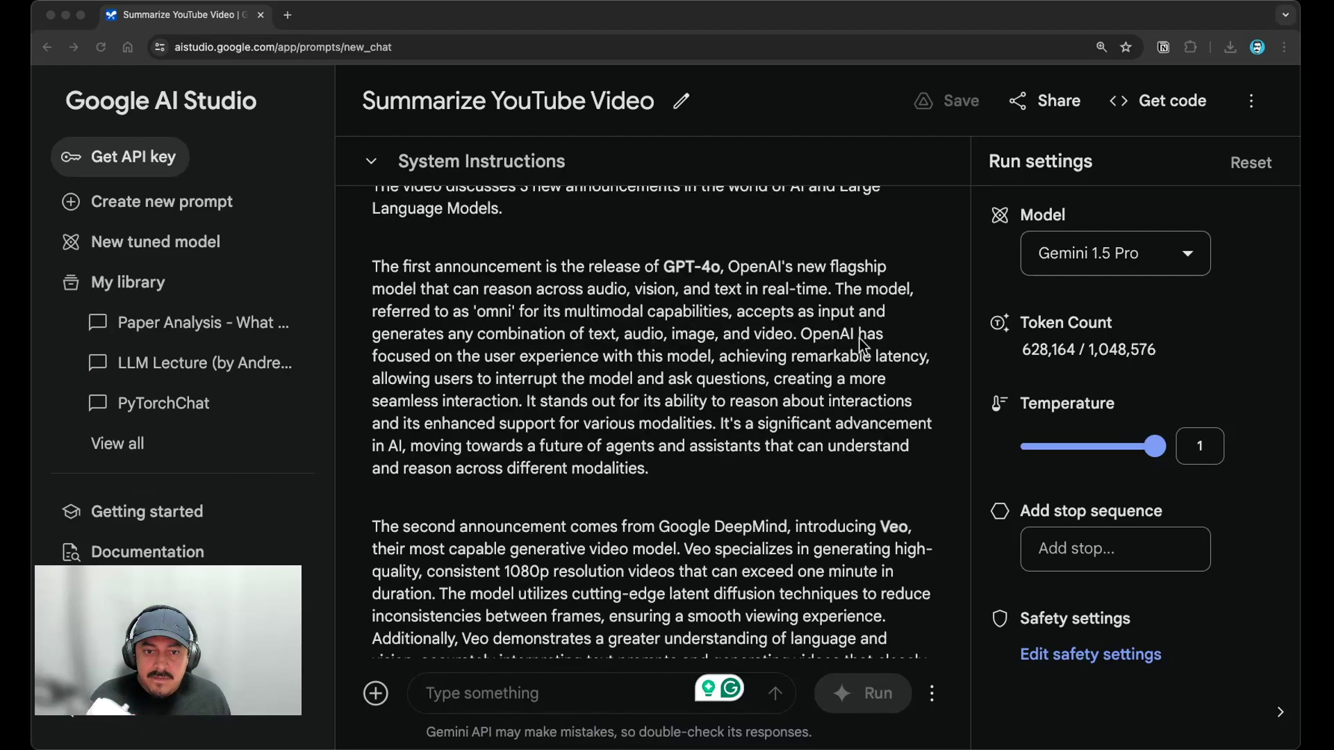
{"action": "scroll", "coordinate": [856, 347], "scroll_direction": "up", "scroll_amount": 6}
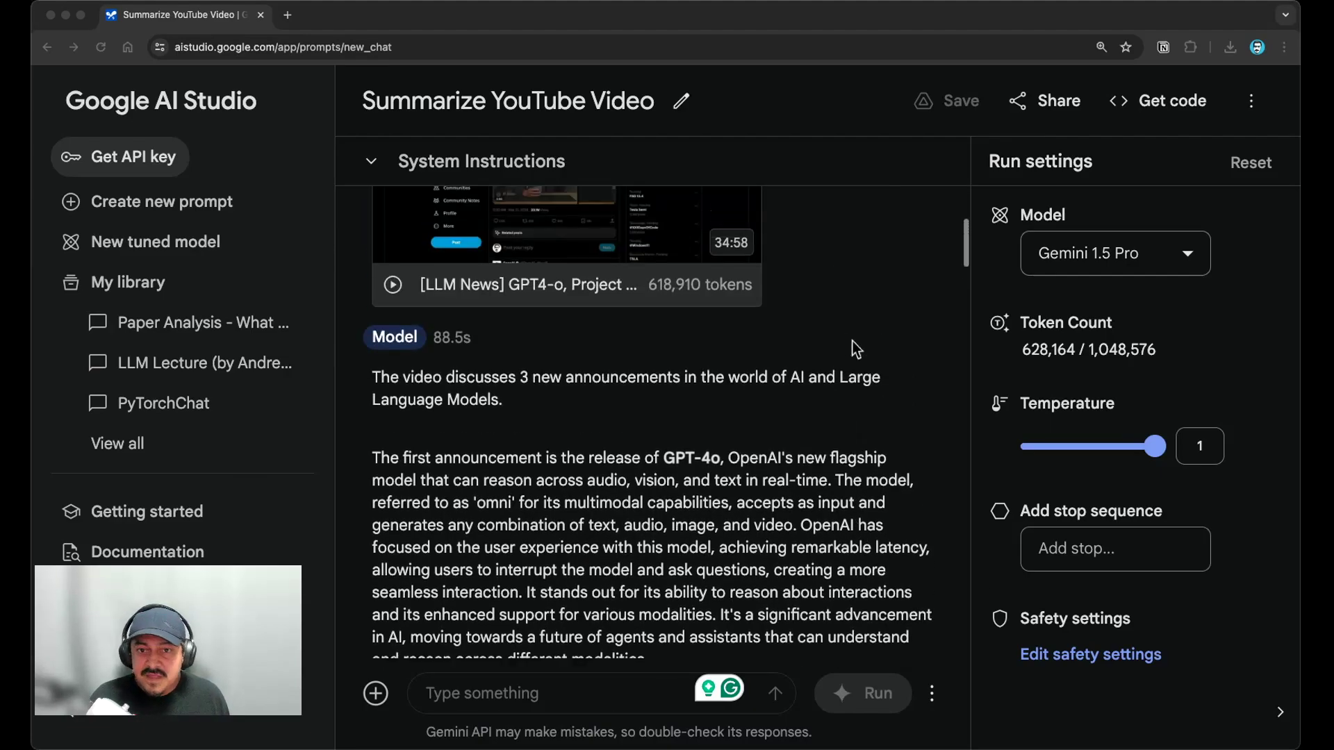
{"action": "scroll", "coordinate": [854, 343], "scroll_direction": "down", "scroll_amount": 4}
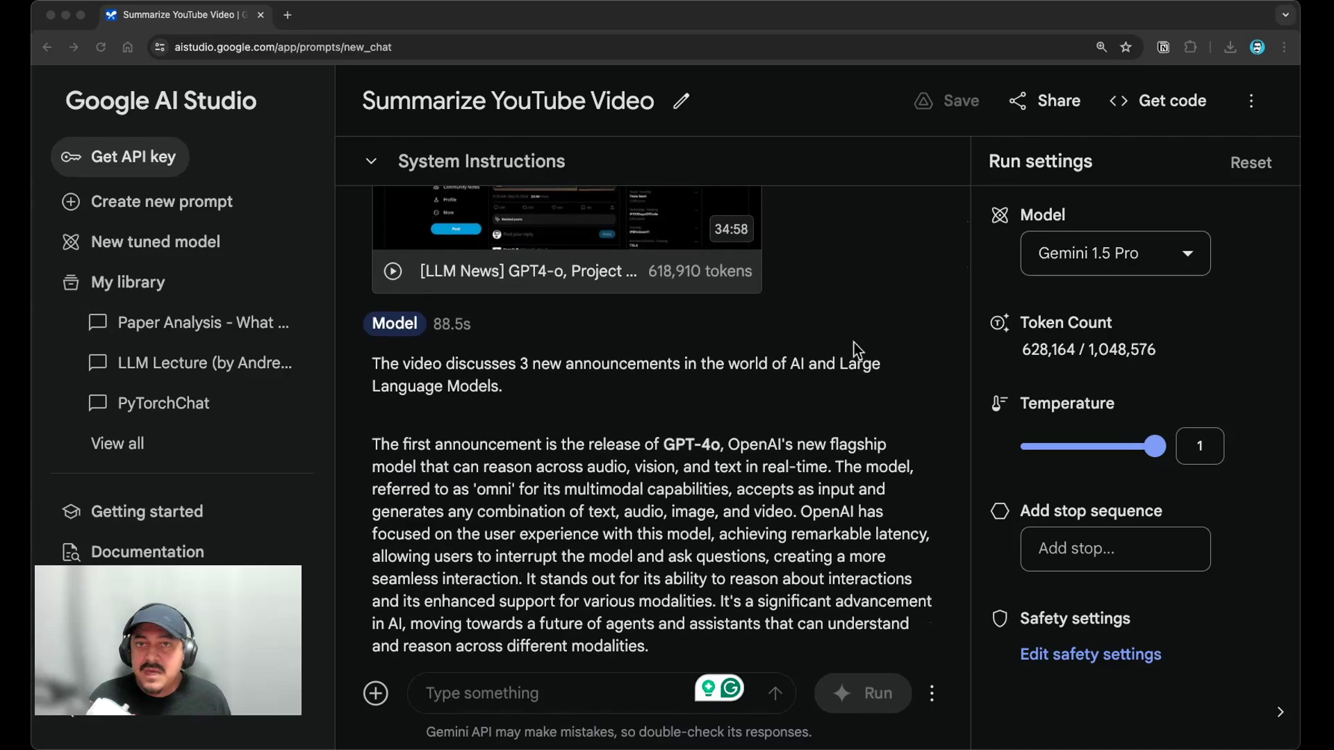
{"action": "scroll", "coordinate": [865, 353], "scroll_direction": "down", "scroll_amount": 1}
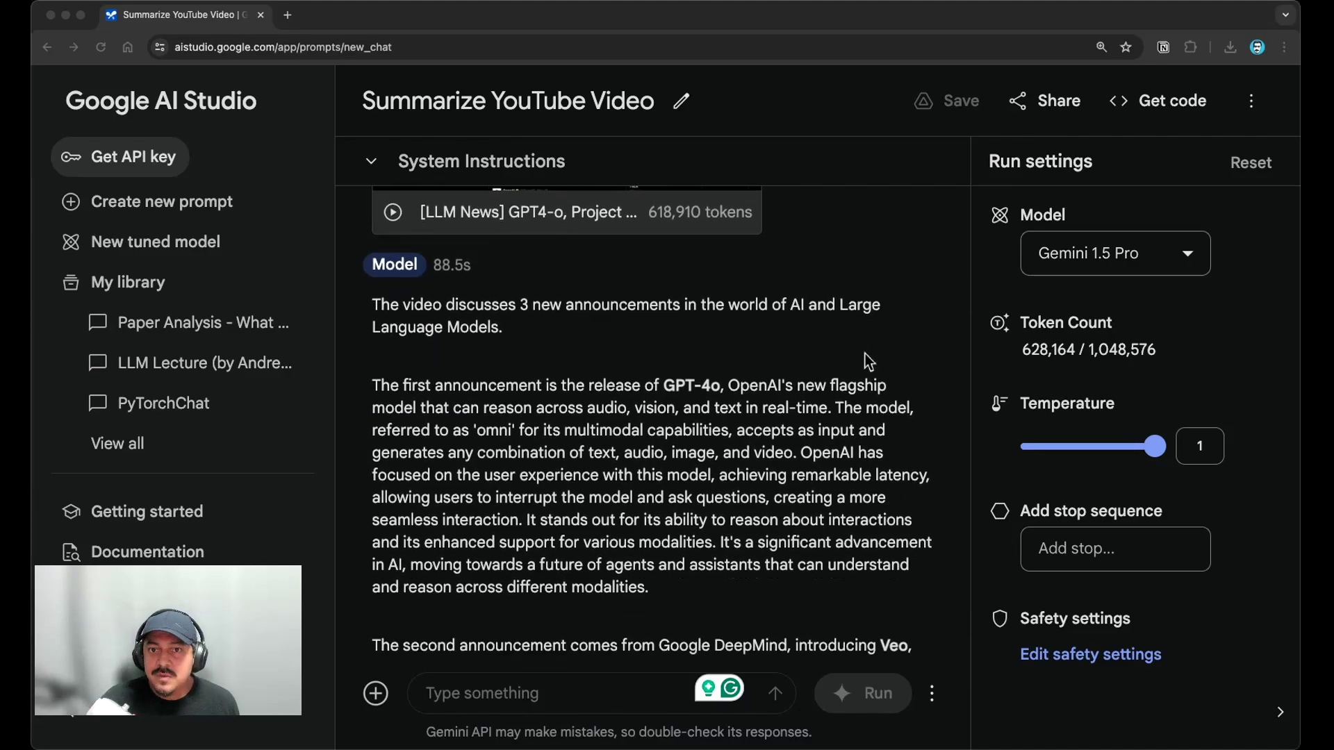
{"action": "scroll", "coordinate": [865, 359], "scroll_direction": "down", "scroll_amount": 1}
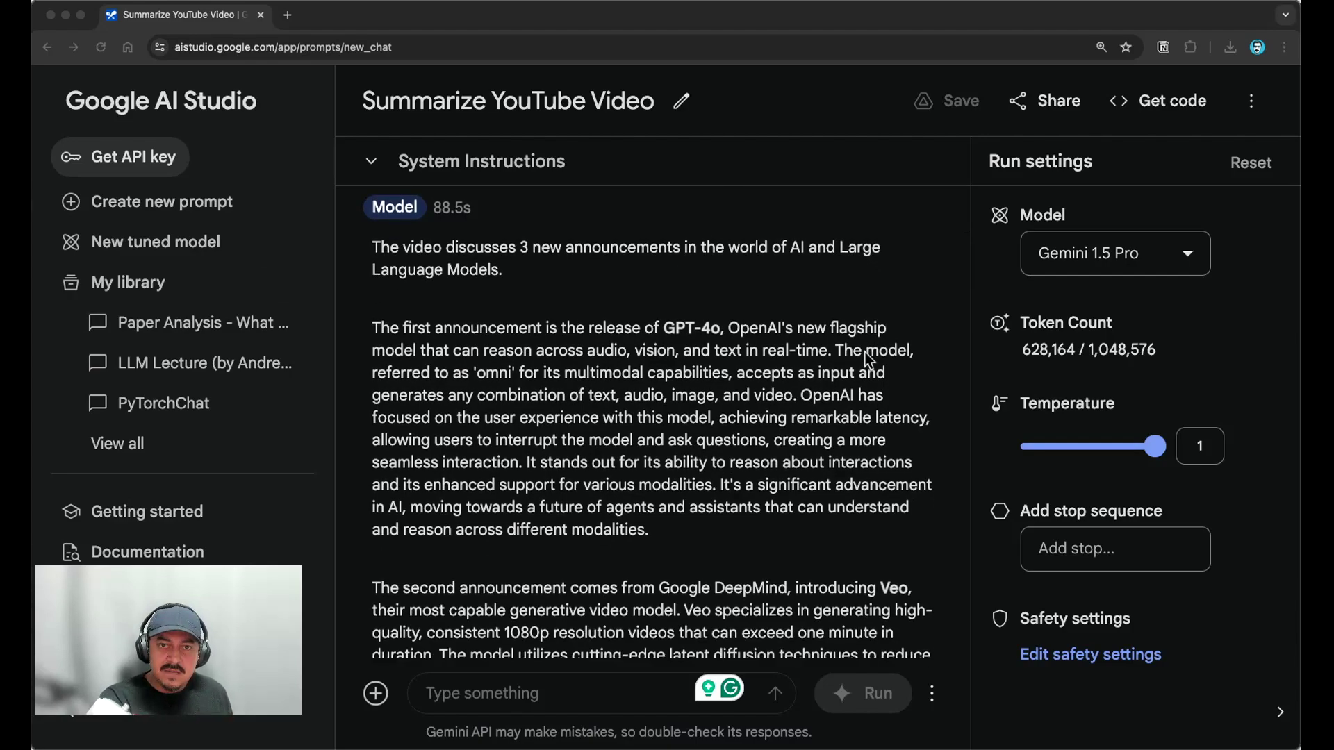
{"action": "scroll", "coordinate": [866, 352], "scroll_direction": "up", "scroll_amount": 7}
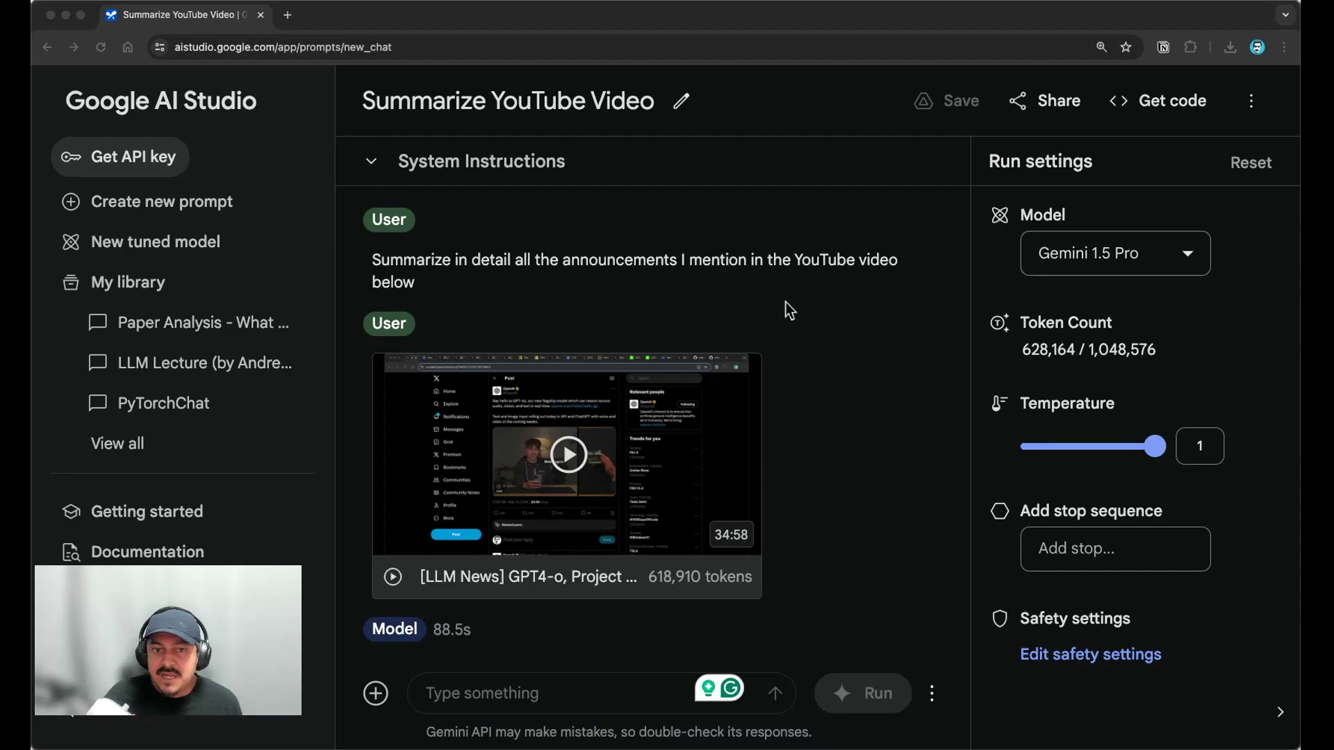
{"action": "scroll", "coordinate": [794, 306], "scroll_direction": "down", "scroll_amount": 15}
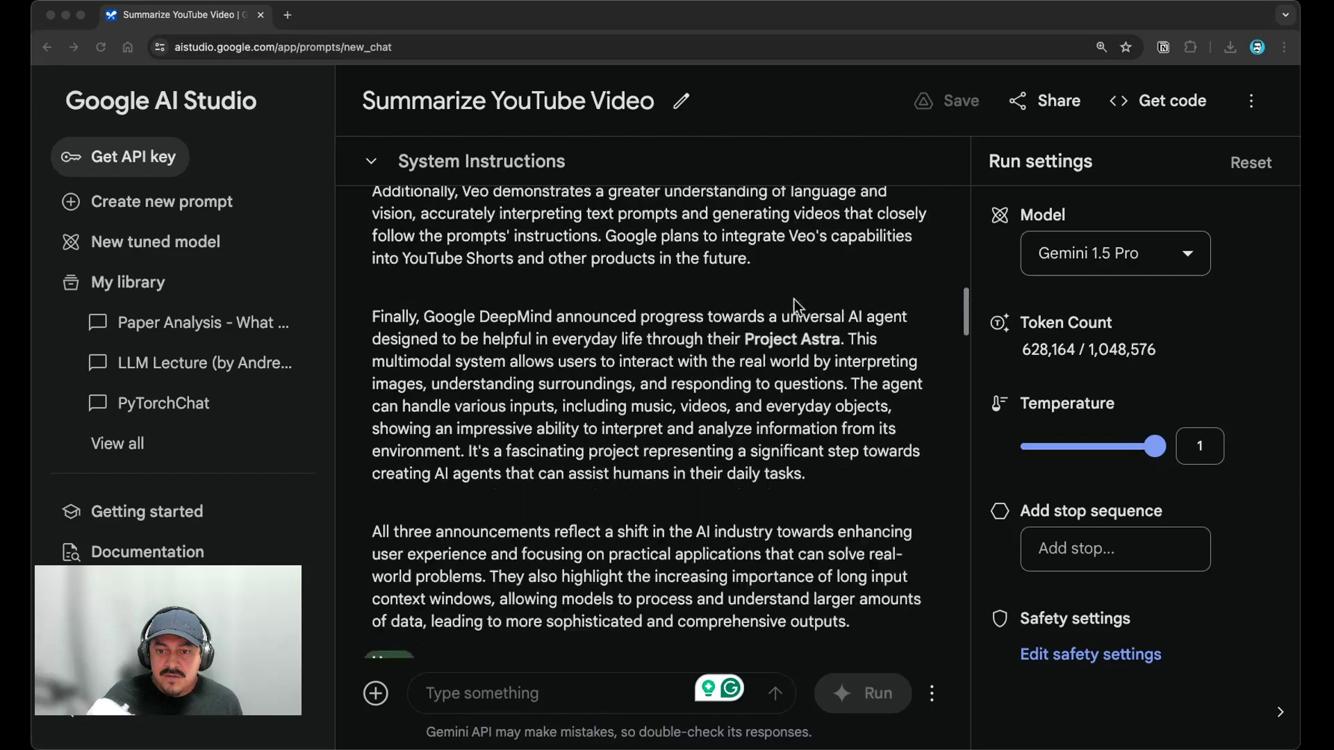
{"action": "scroll", "coordinate": [794, 300], "scroll_direction": "up", "scroll_amount": 15}
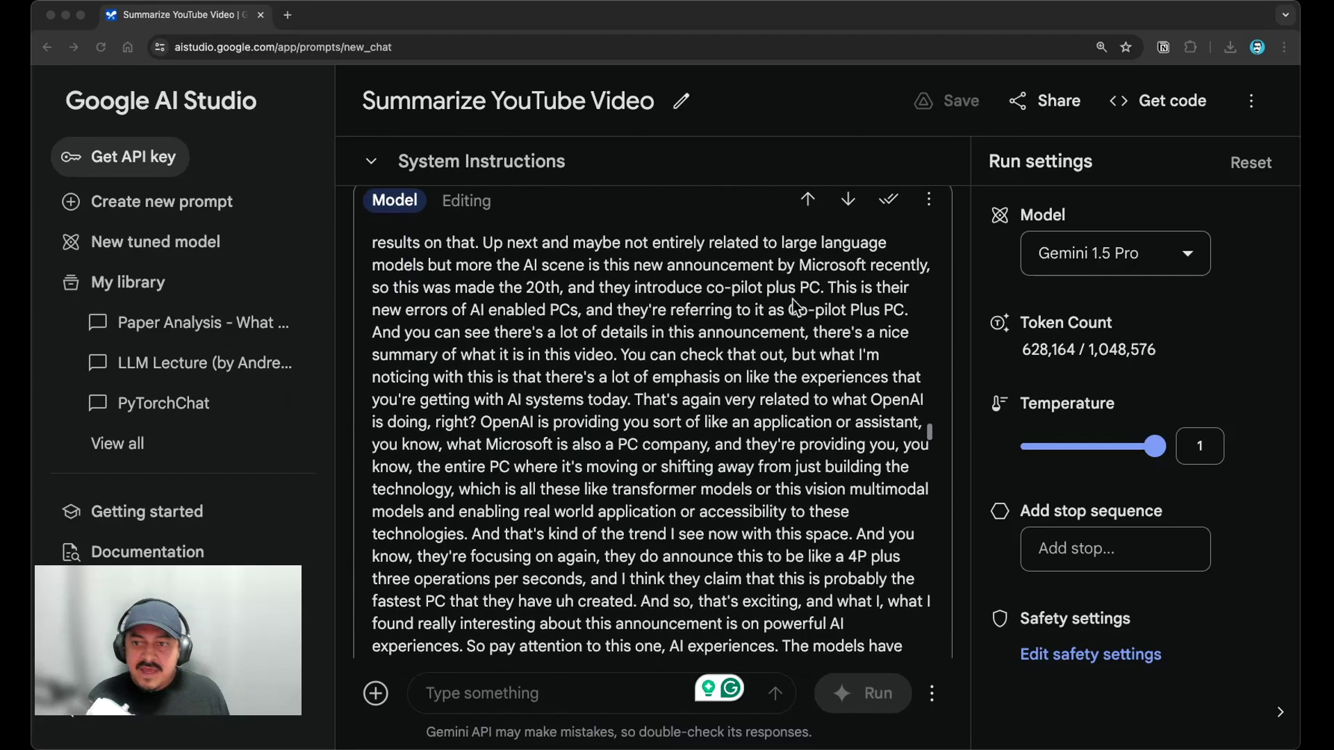
{"action": "scroll", "coordinate": [793, 299], "scroll_direction": "up", "scroll_amount": 5}
{"action": "scroll", "coordinate": [964, 278], "scroll_direction": "up", "scroll_amount": 3}
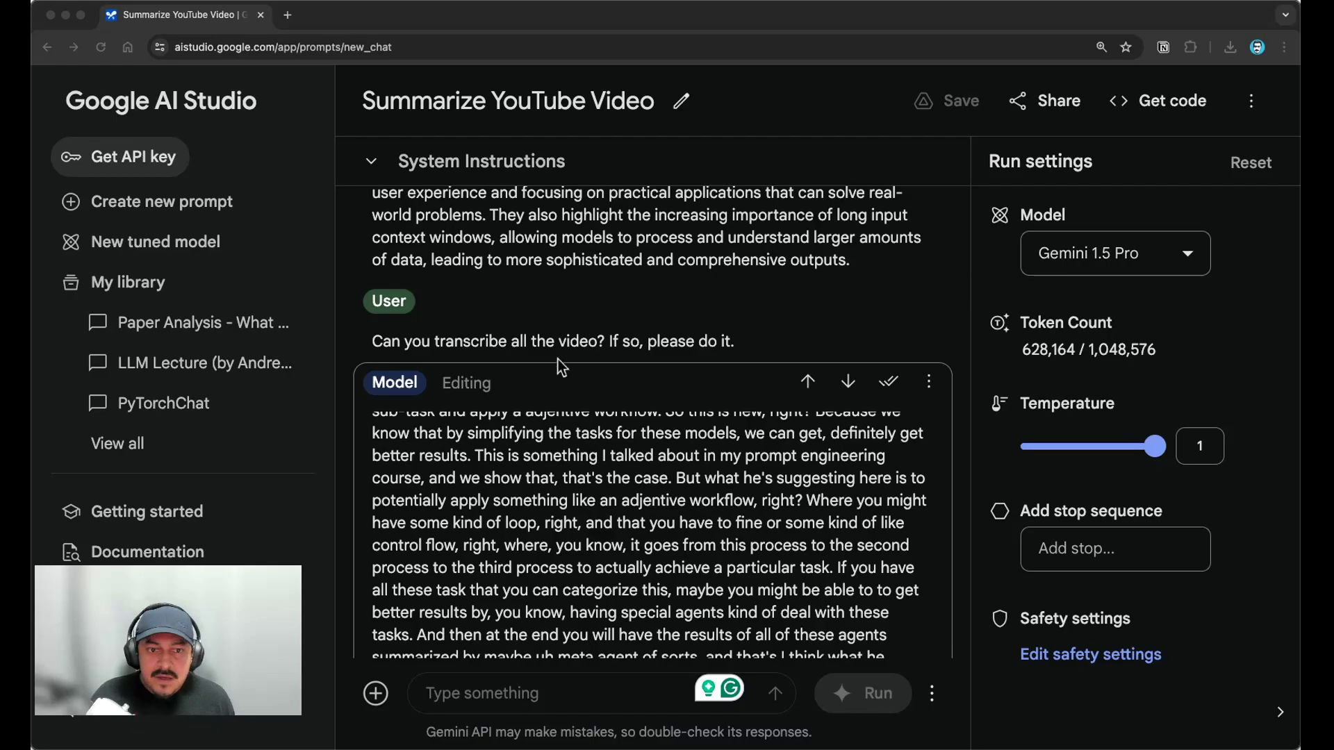
{"action": "scroll", "coordinate": [508, 322], "scroll_direction": "up", "scroll_amount": 3}
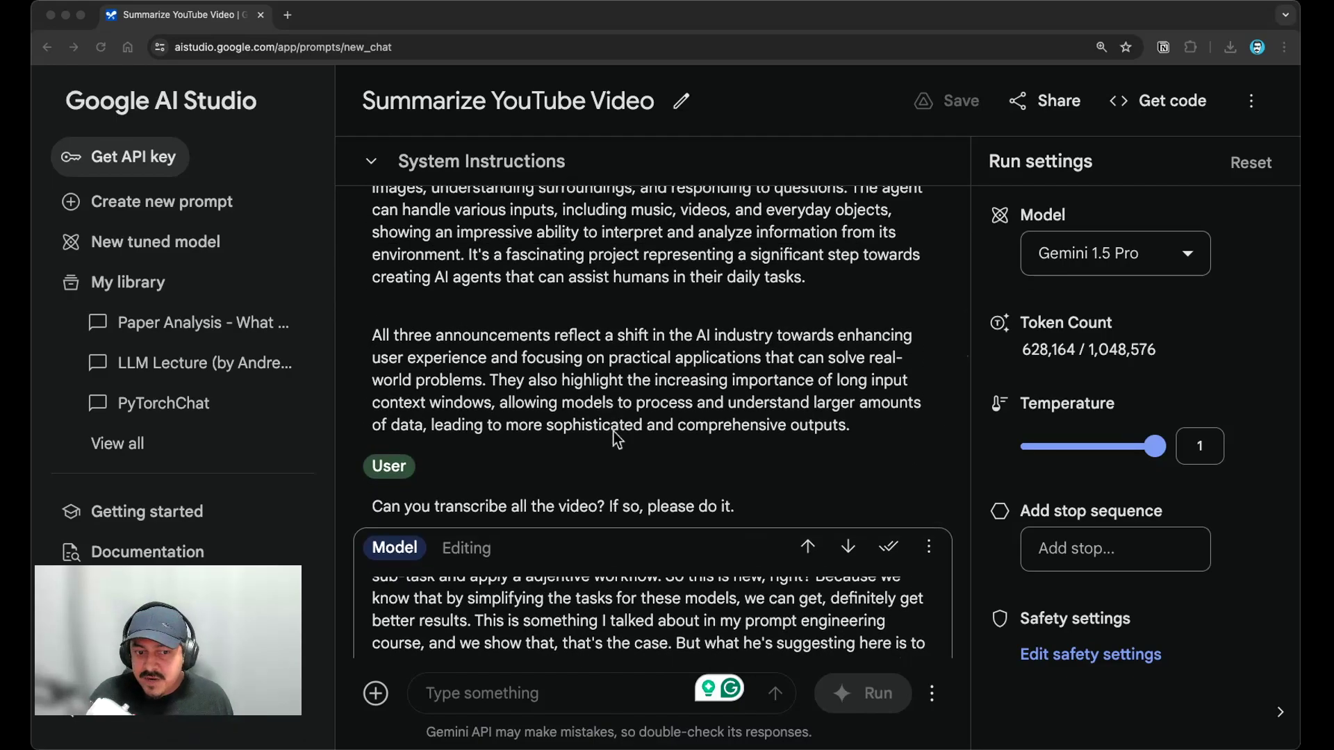
{"action": "scroll", "coordinate": [527, 408], "scroll_direction": "down", "scroll_amount": 2}
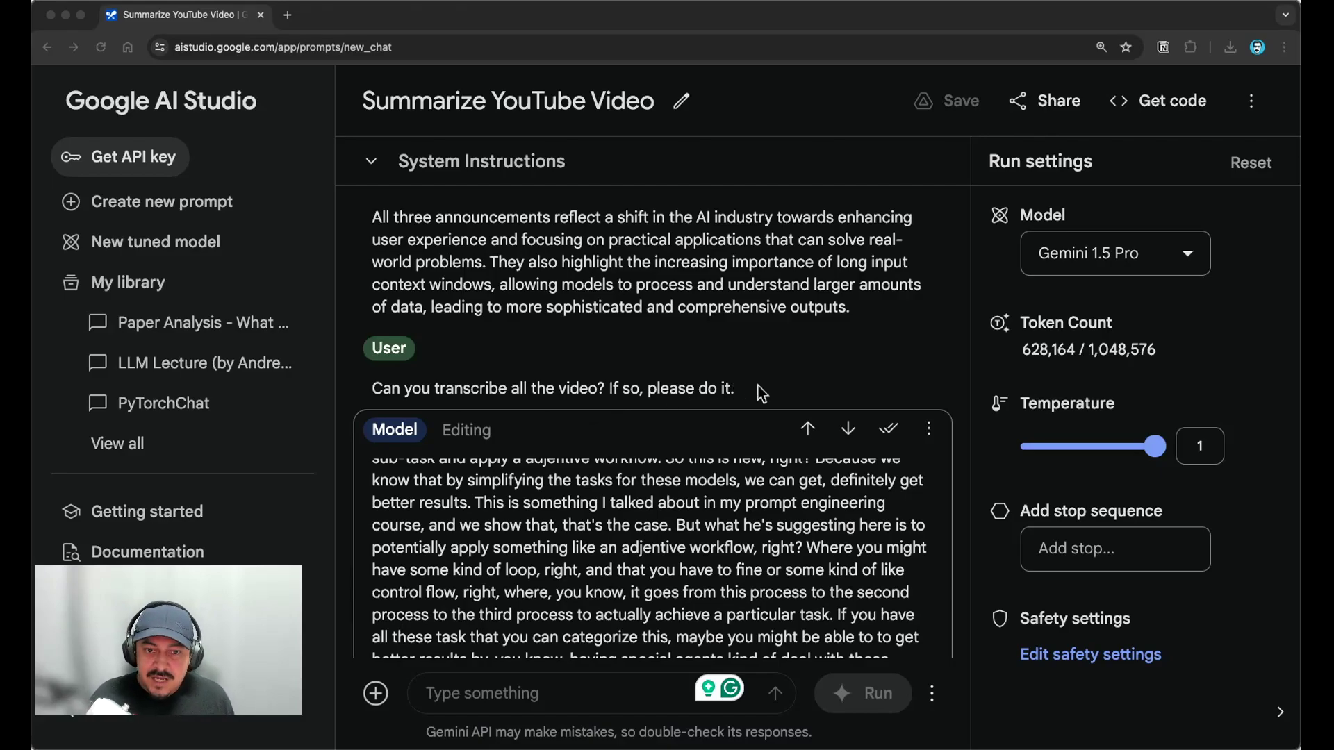
{"action": "scroll", "coordinate": [753, 378], "scroll_direction": "up", "scroll_amount": 3}
{"action": "scroll", "coordinate": [739, 377], "scroll_direction": "up", "scroll_amount": 4}
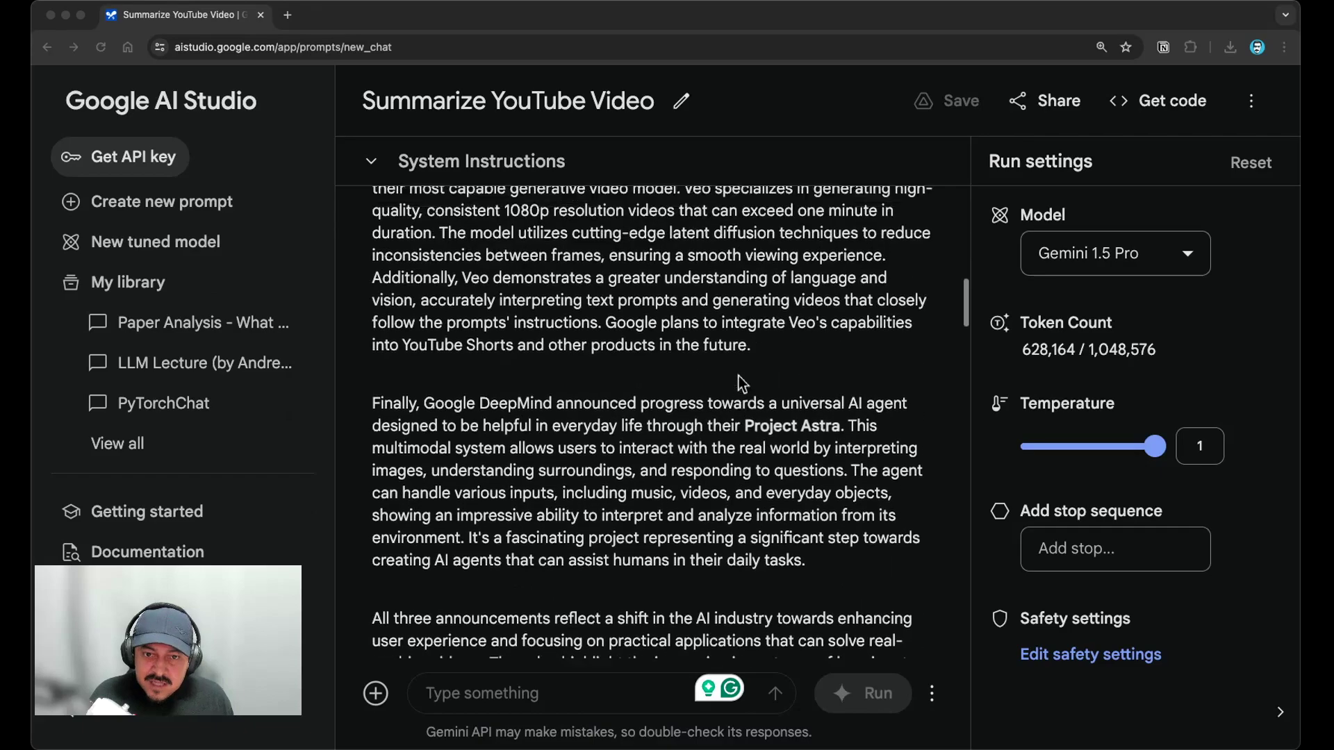
{"action": "scroll", "coordinate": [739, 376], "scroll_direction": "up", "scroll_amount": 5}
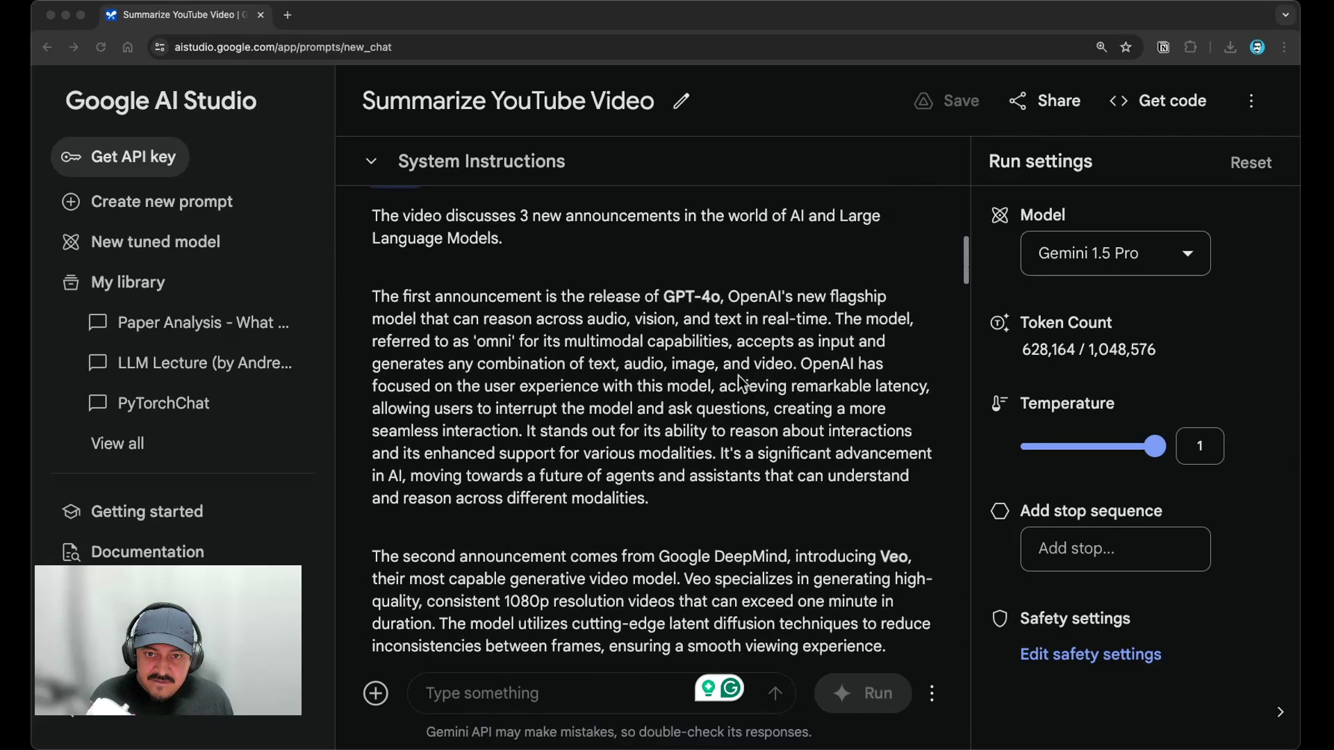
{"action": "scroll", "coordinate": [739, 377], "scroll_direction": "up", "scroll_amount": 6}
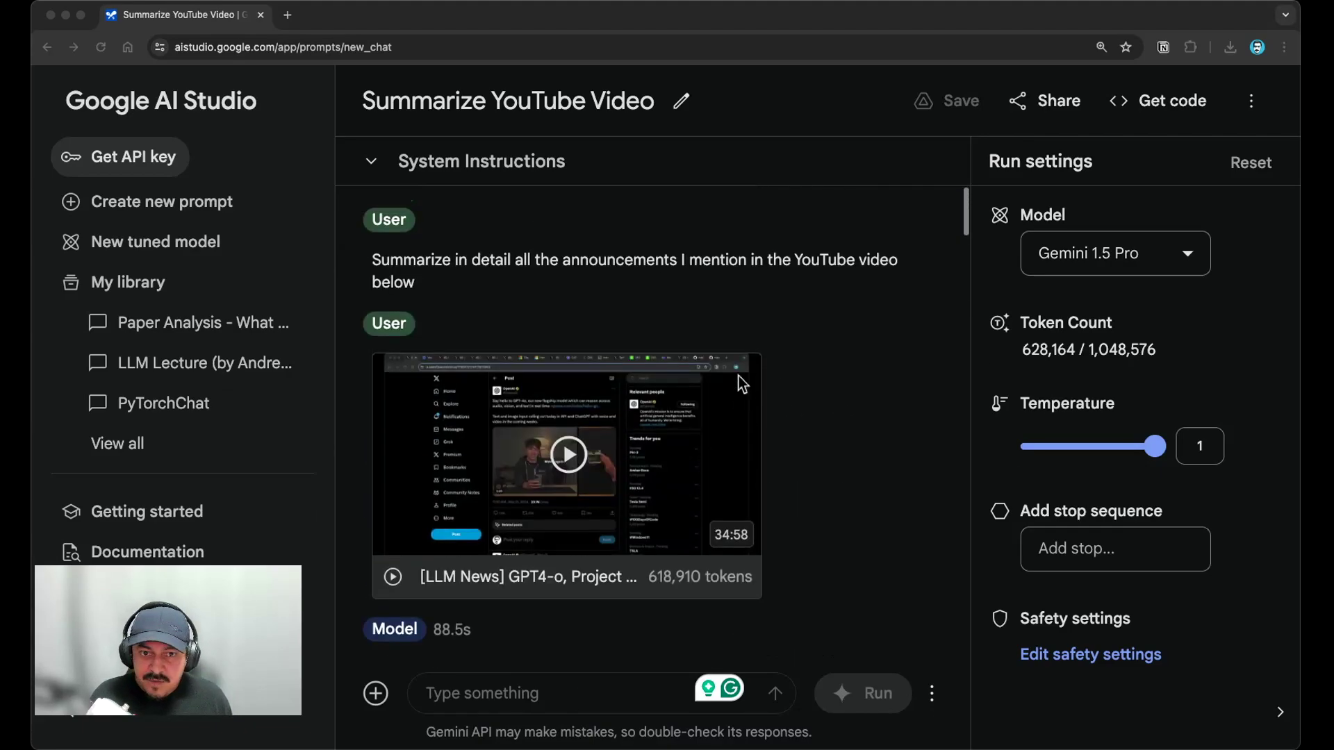
{"action": "scroll", "coordinate": [740, 377], "scroll_direction": "down", "scroll_amount": 3}
{"action": "scroll", "coordinate": [739, 376], "scroll_direction": "down", "scroll_amount": 3}
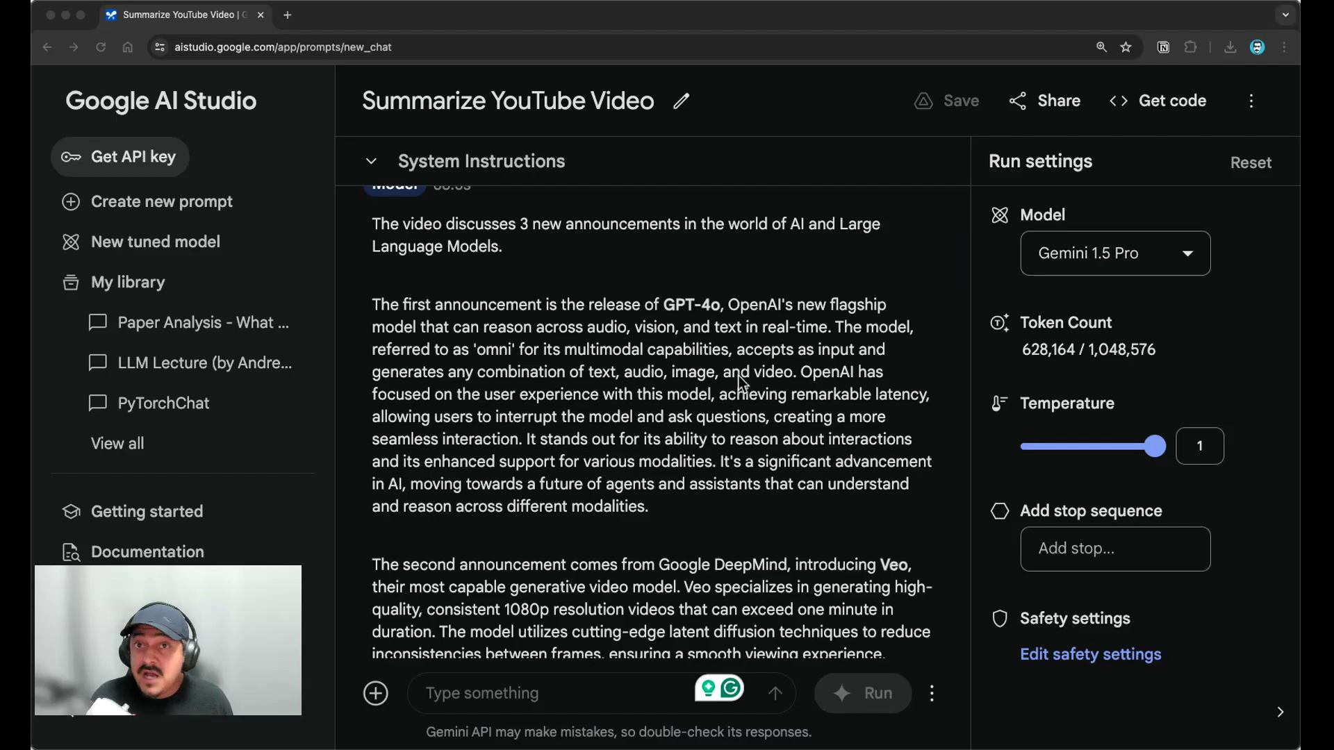
{"action": "scroll", "coordinate": [739, 377], "scroll_direction": "down", "scroll_amount": 5}
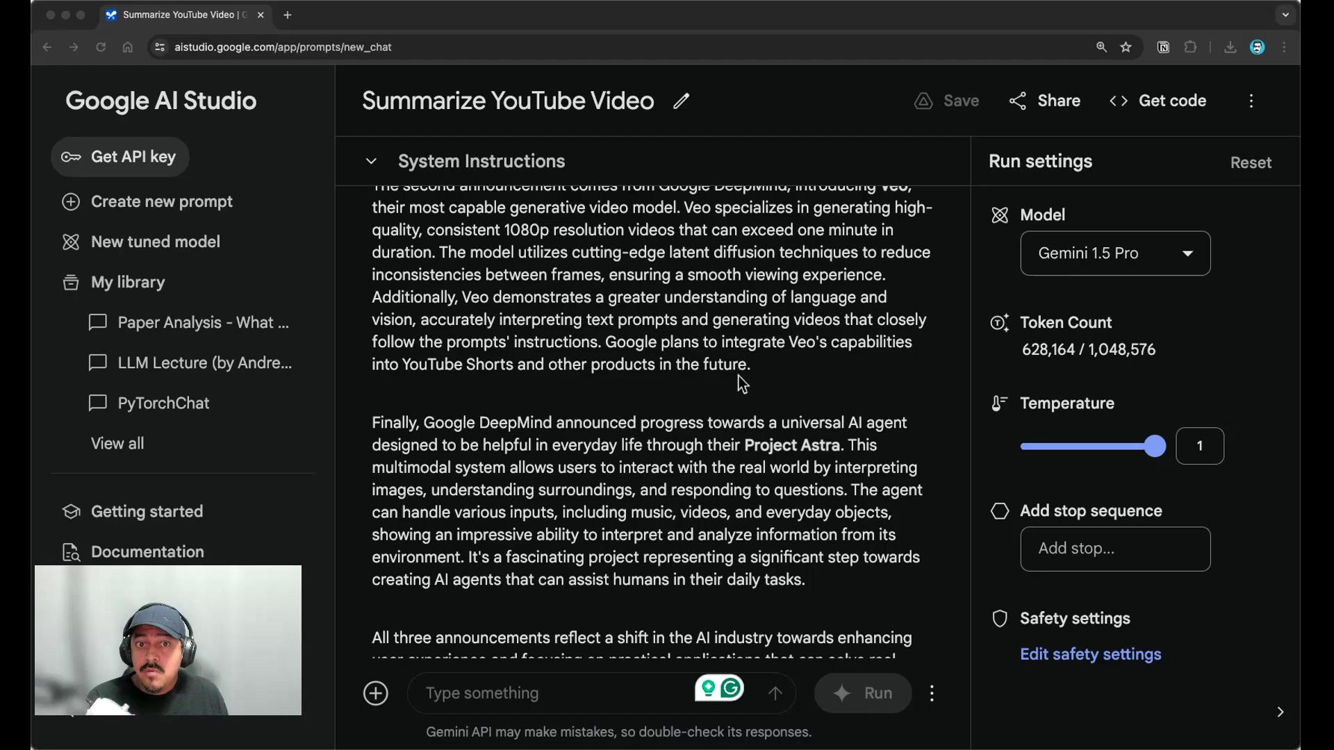
{"action": "scroll", "coordinate": [739, 380], "scroll_direction": "up", "scroll_amount": 15}
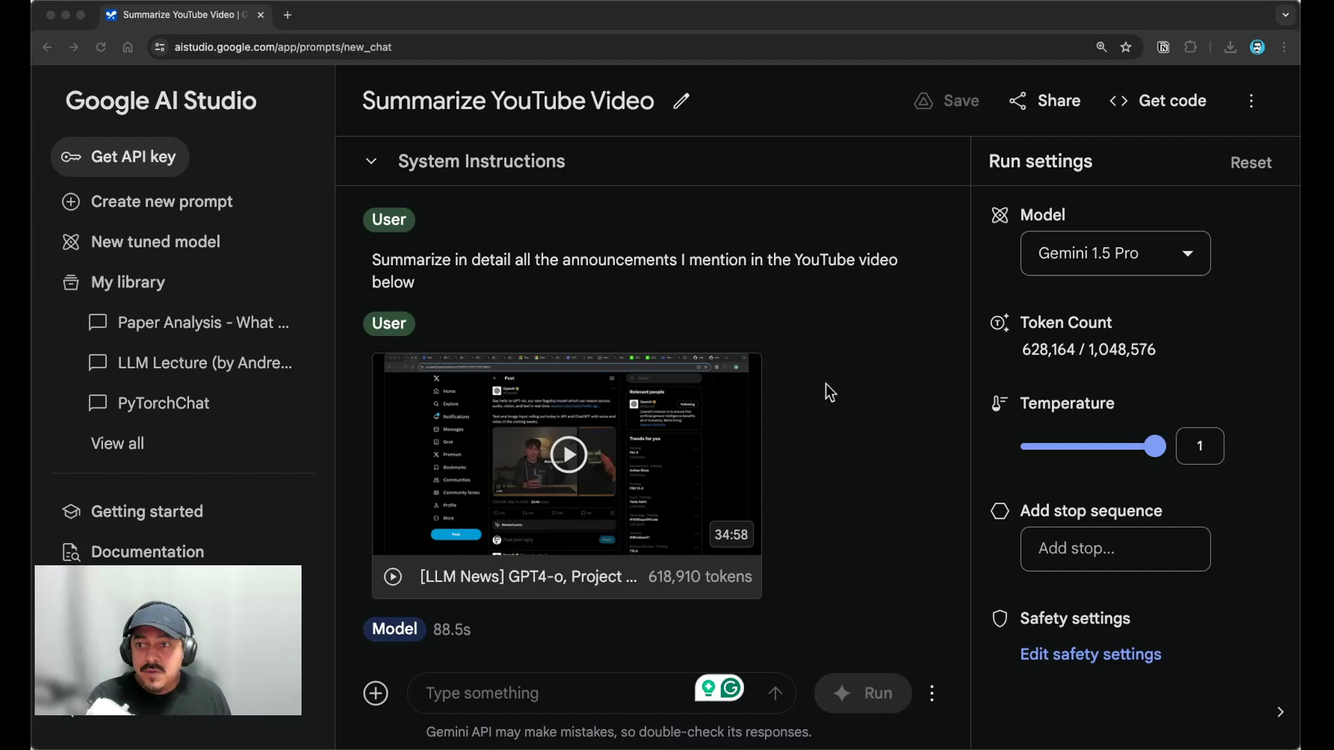
{"action": "scroll", "coordinate": [826, 385], "scroll_direction": "down", "scroll_amount": 20}
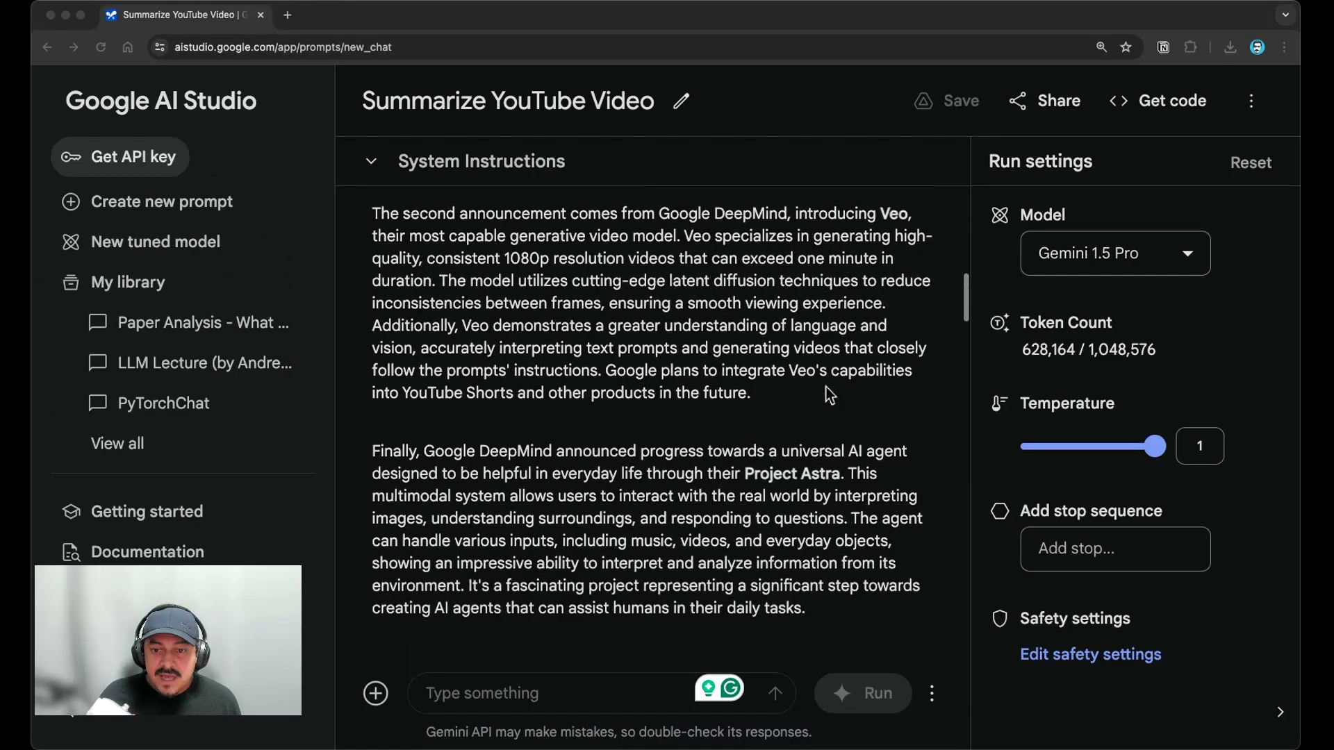
{"action": "scroll", "coordinate": [831, 394], "scroll_direction": "down", "scroll_amount": 3}
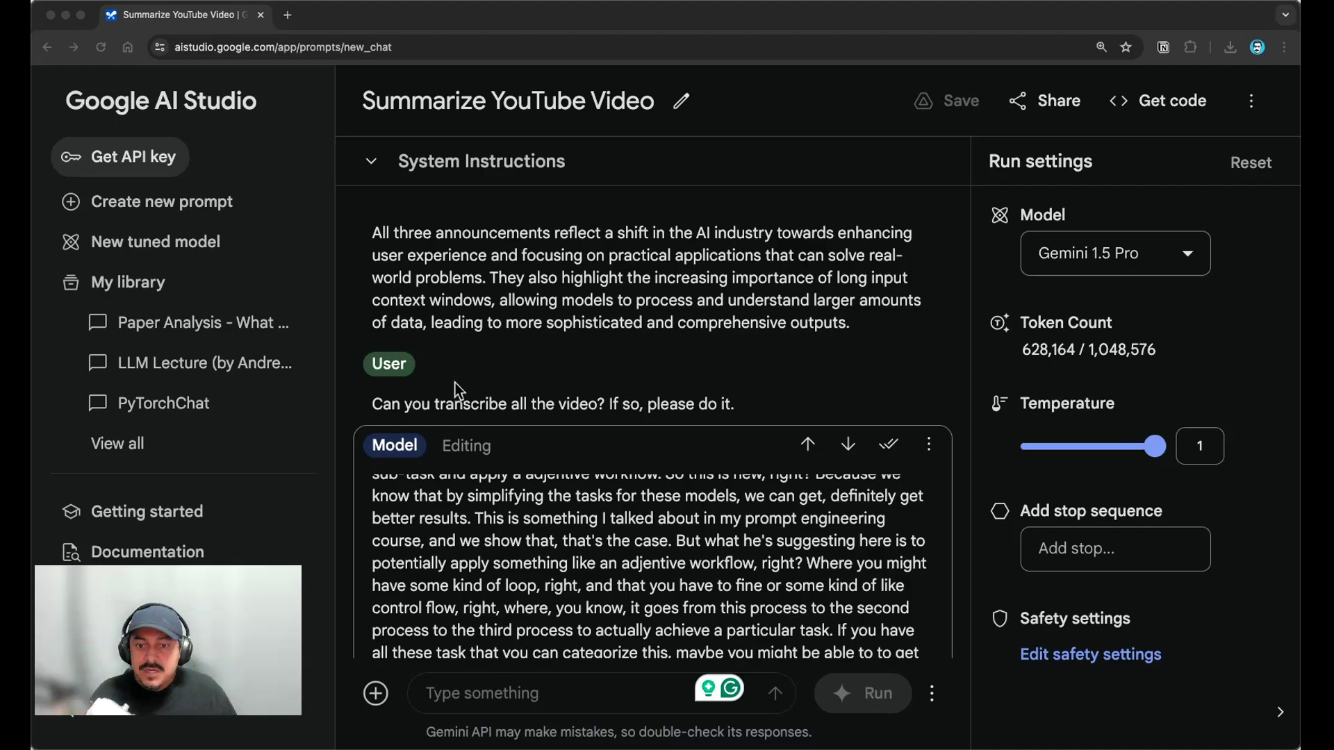
{"action": "scroll", "coordinate": [640, 358], "scroll_direction": "down", "scroll_amount": 3}
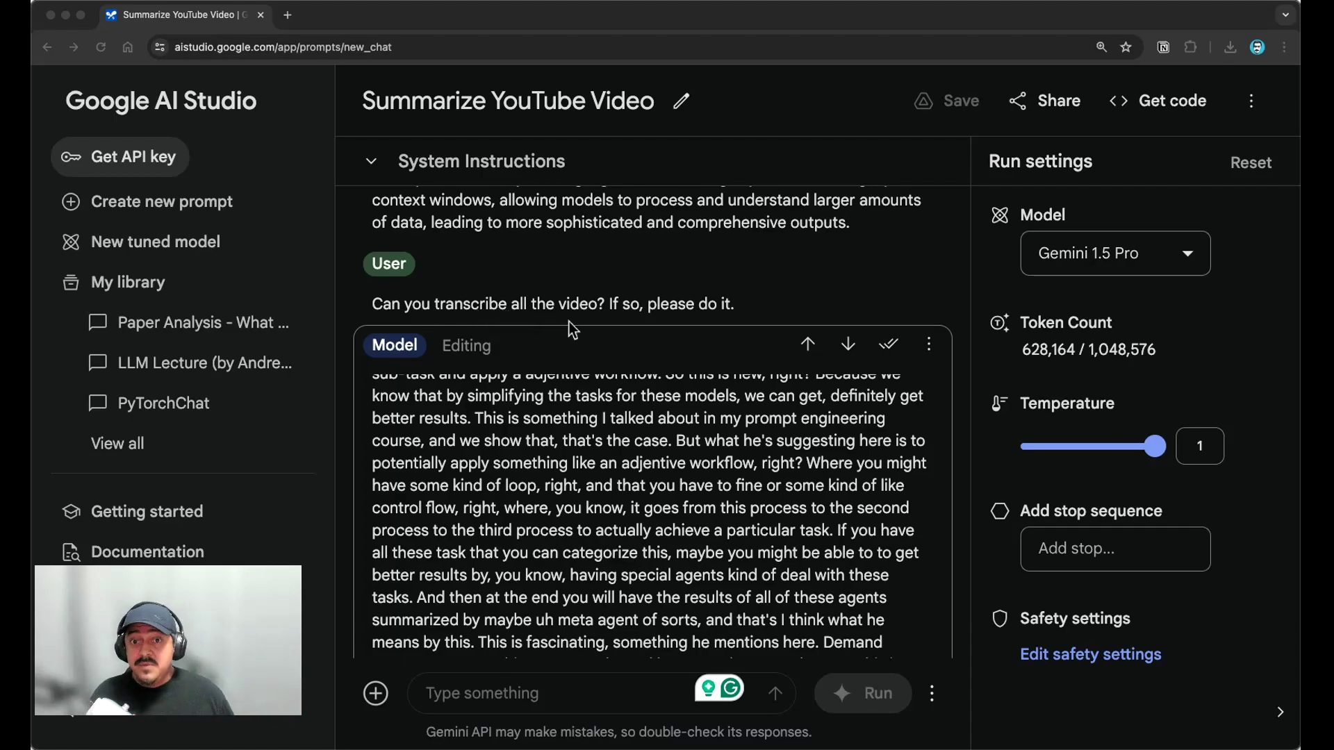
{"action": "scroll", "coordinate": [917, 407], "scroll_direction": "up", "scroll_amount": 3}
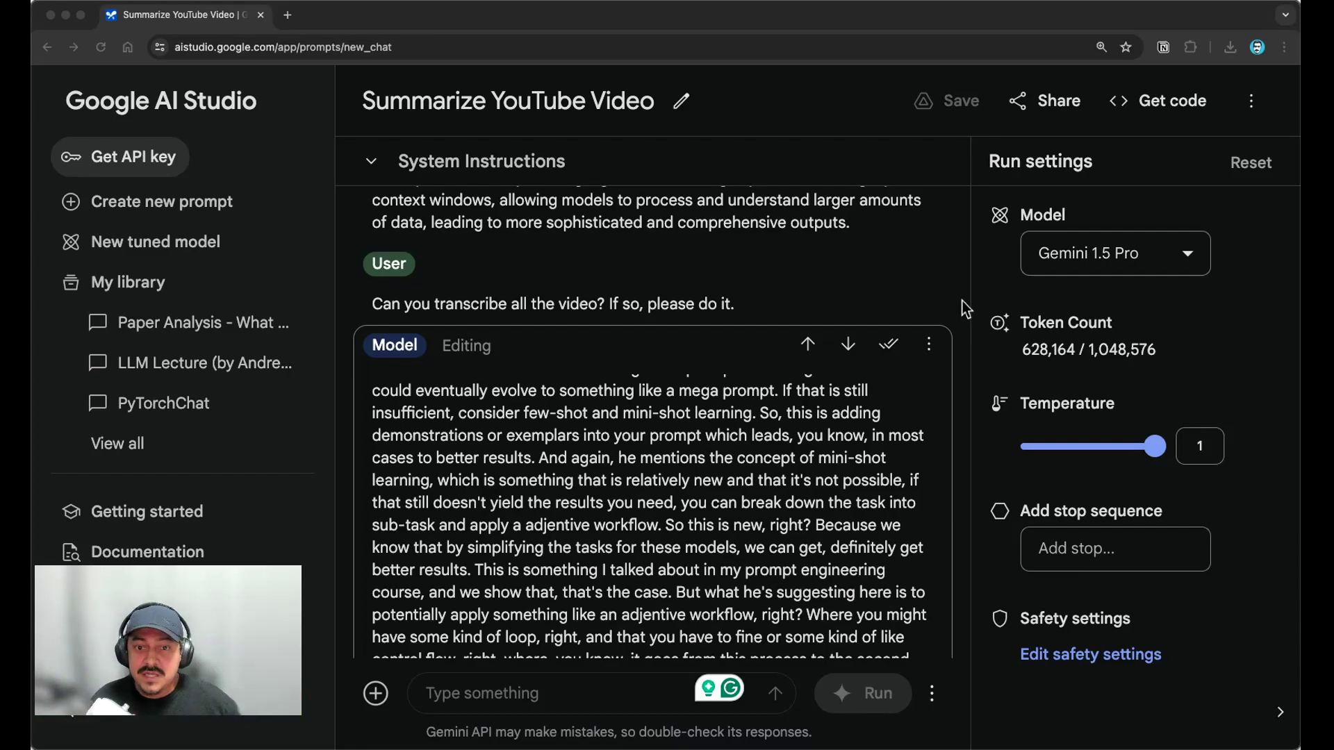
{"action": "scroll", "coordinate": [964, 307], "scroll_direction": "up", "scroll_amount": 1}
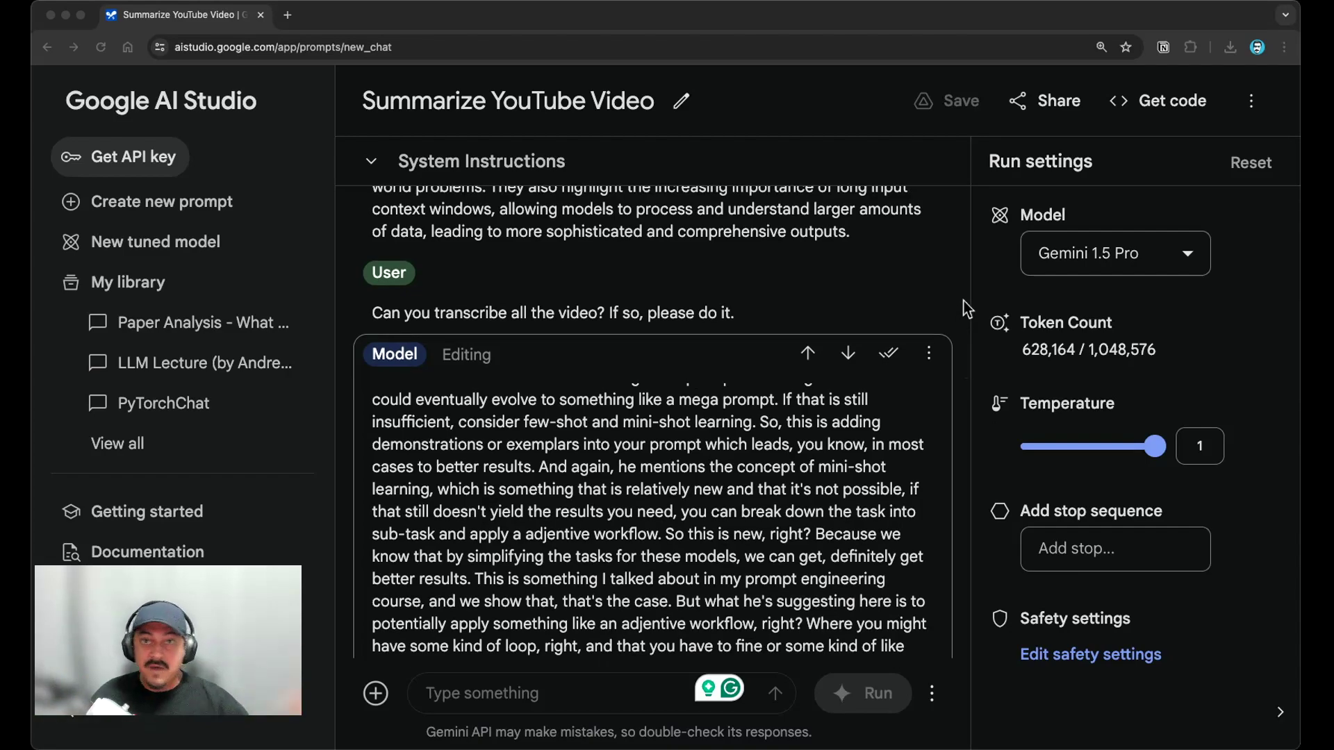
{"action": "scroll", "coordinate": [963, 302], "scroll_direction": "down", "scroll_amount": 2}
{"action": "scroll", "coordinate": [964, 301], "scroll_direction": "up", "scroll_amount": 3}
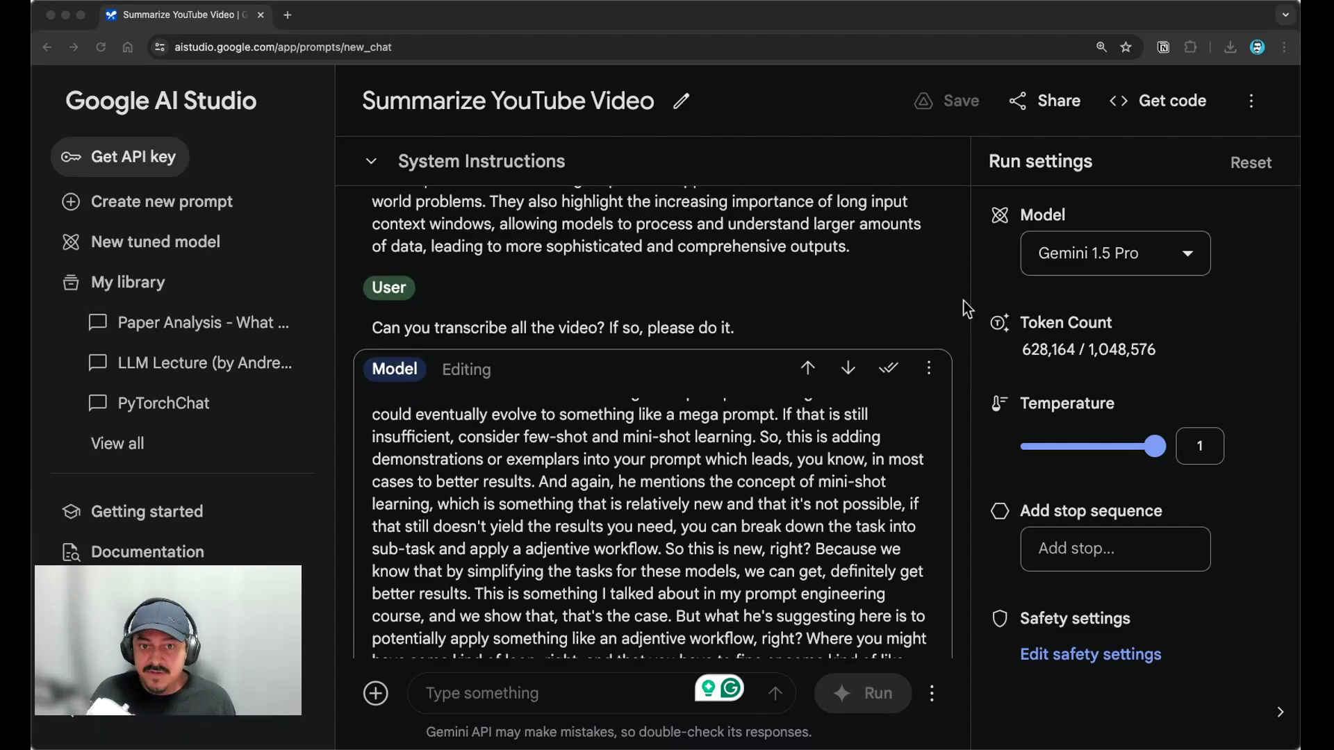
{"action": "scroll", "coordinate": [965, 301], "scroll_direction": "down", "scroll_amount": 2}
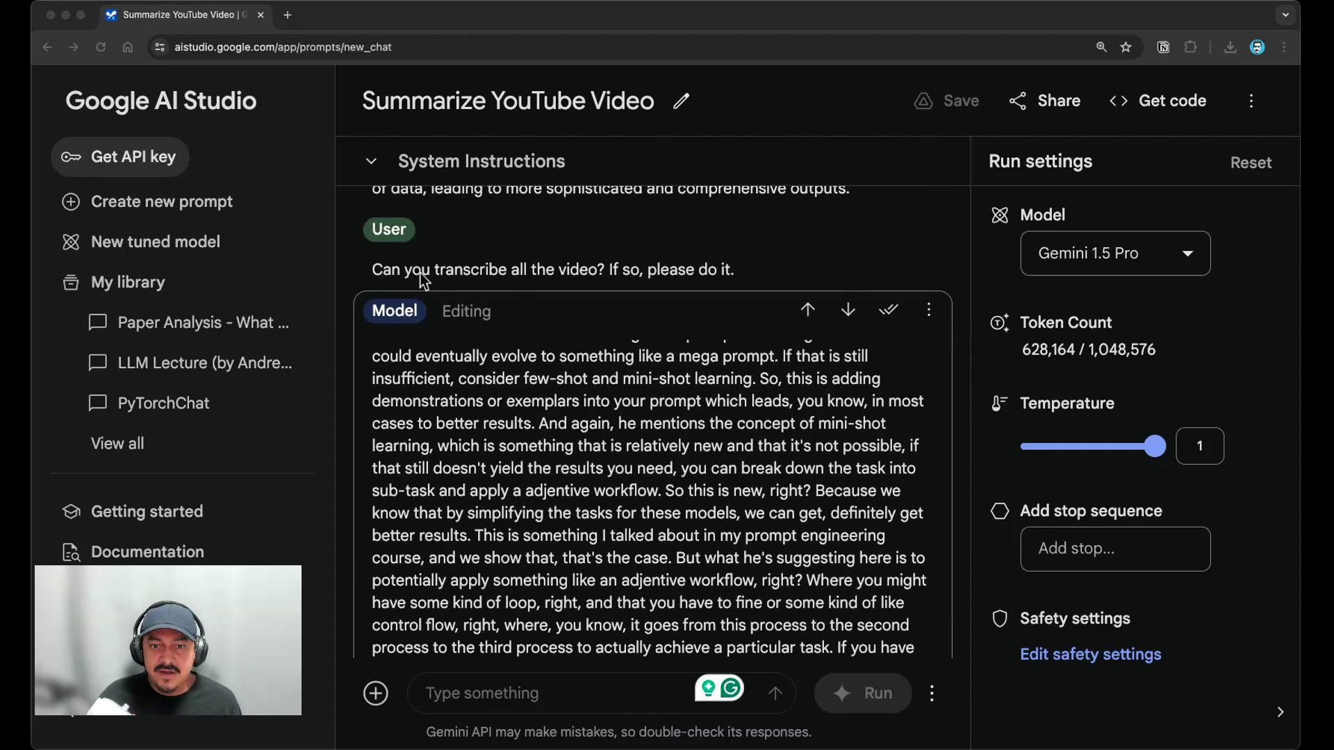
{"action": "scroll", "coordinate": [737, 357], "scroll_direction": "down", "scroll_amount": 5}
{"action": "scroll", "coordinate": [739, 356], "scroll_direction": "up", "scroll_amount": 15}
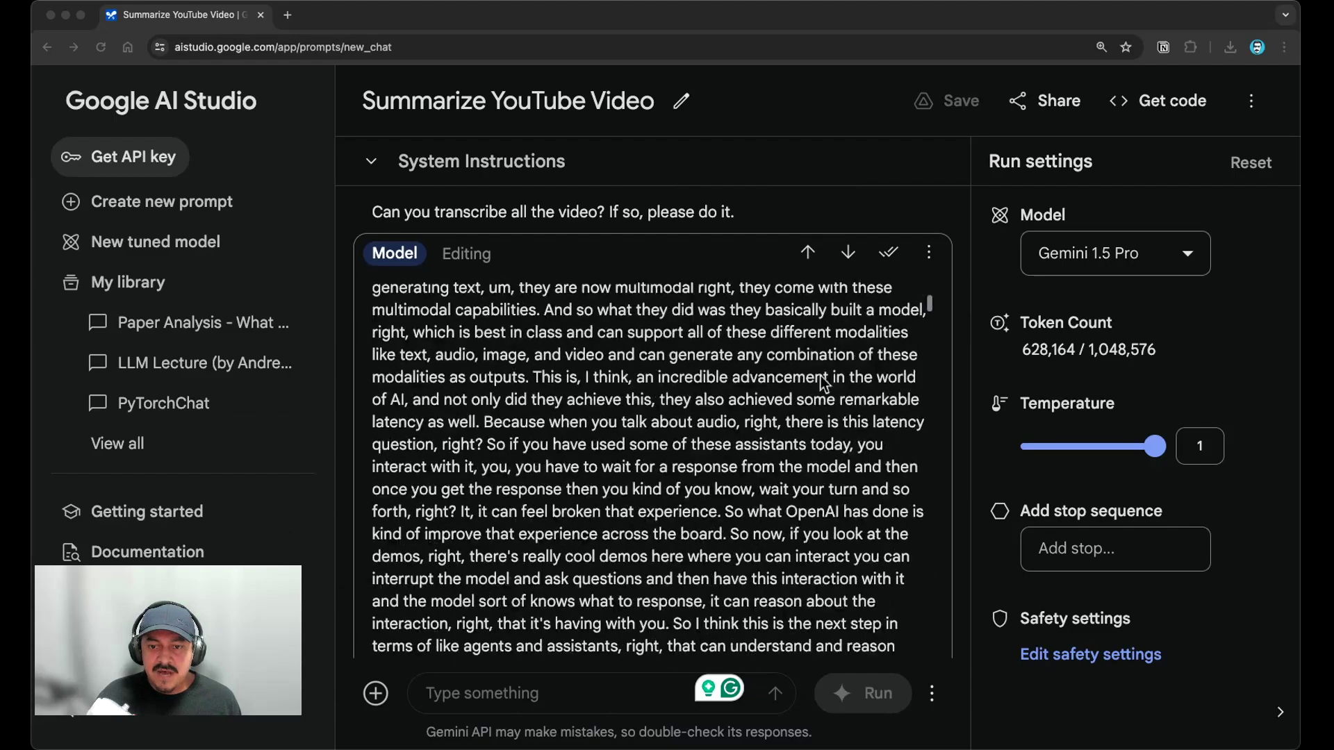
{"action": "scroll", "coordinate": [857, 377], "scroll_direction": "down", "scroll_amount": 8}
{"action": "scroll", "coordinate": [834, 398], "scroll_direction": "down", "scroll_amount": 10}
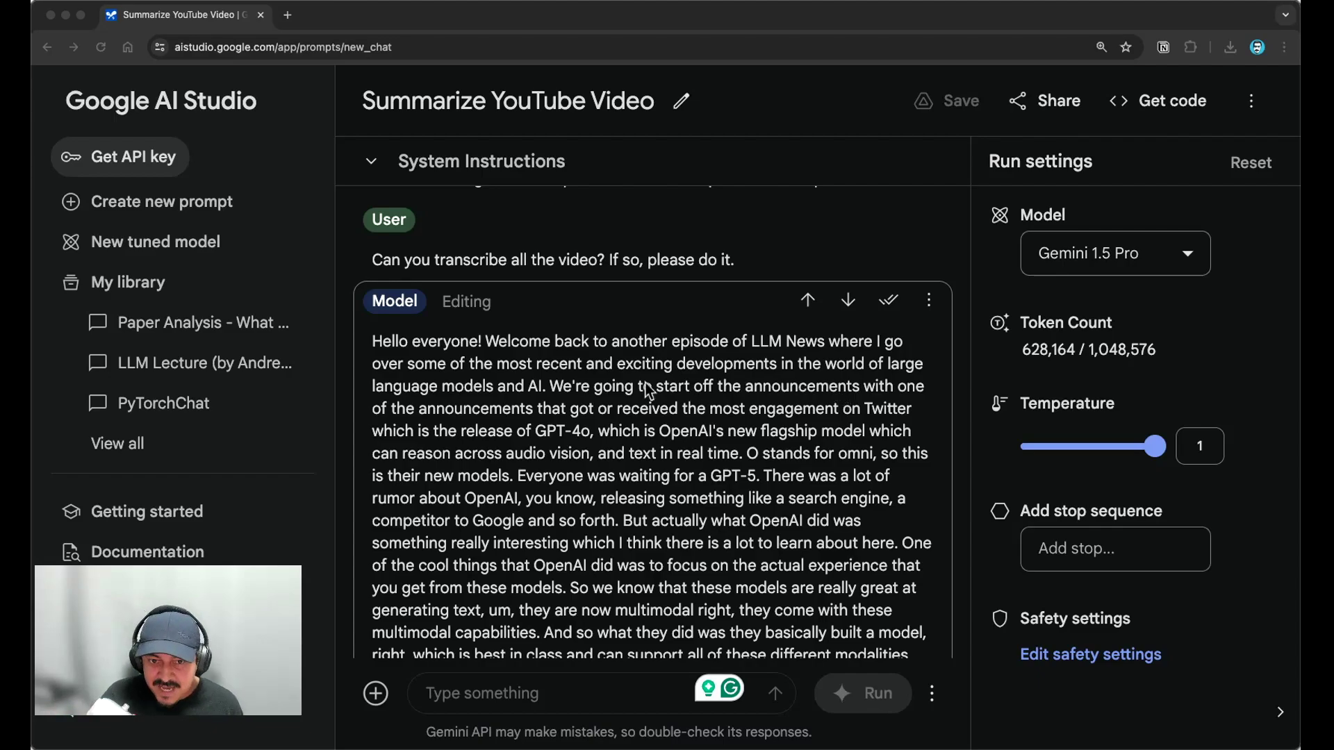
{"action": "scroll", "coordinate": [649, 390], "scroll_direction": "down", "scroll_amount": 2}
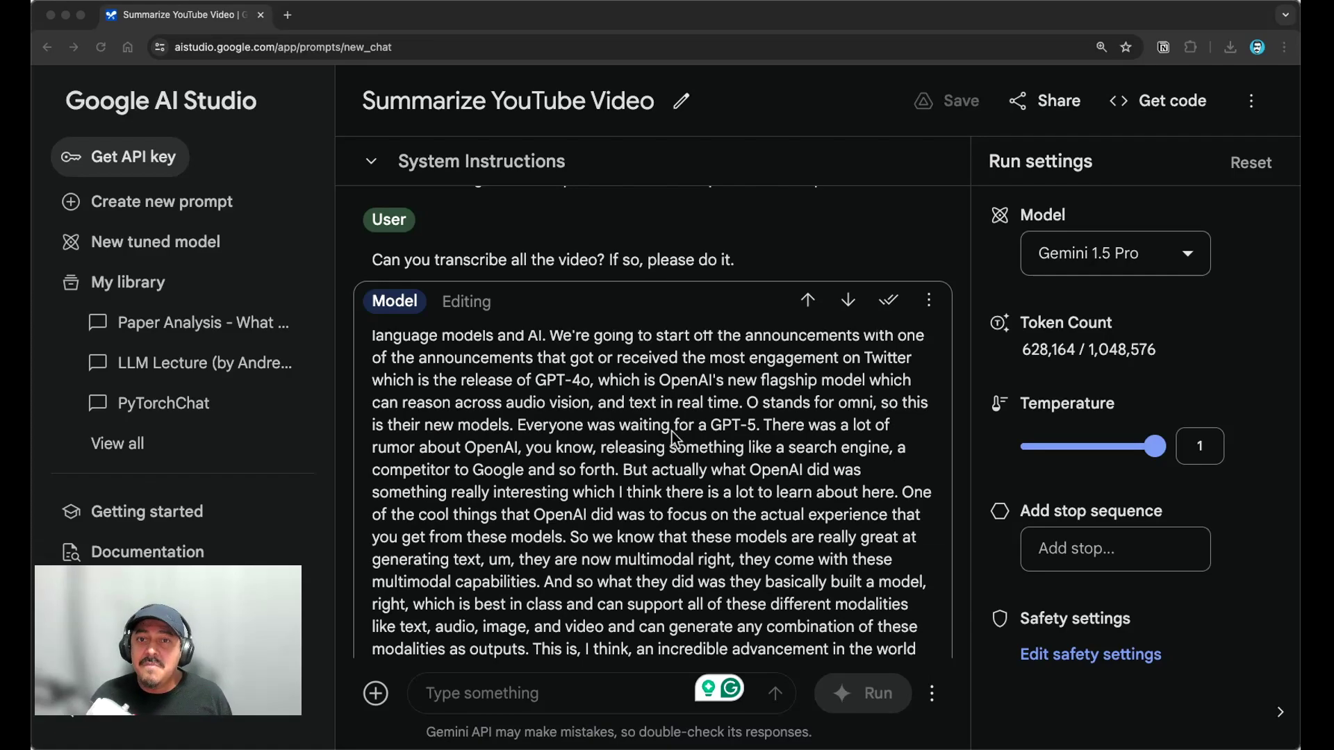
{"action": "scroll", "coordinate": [690, 438], "scroll_direction": "down", "scroll_amount": 20}
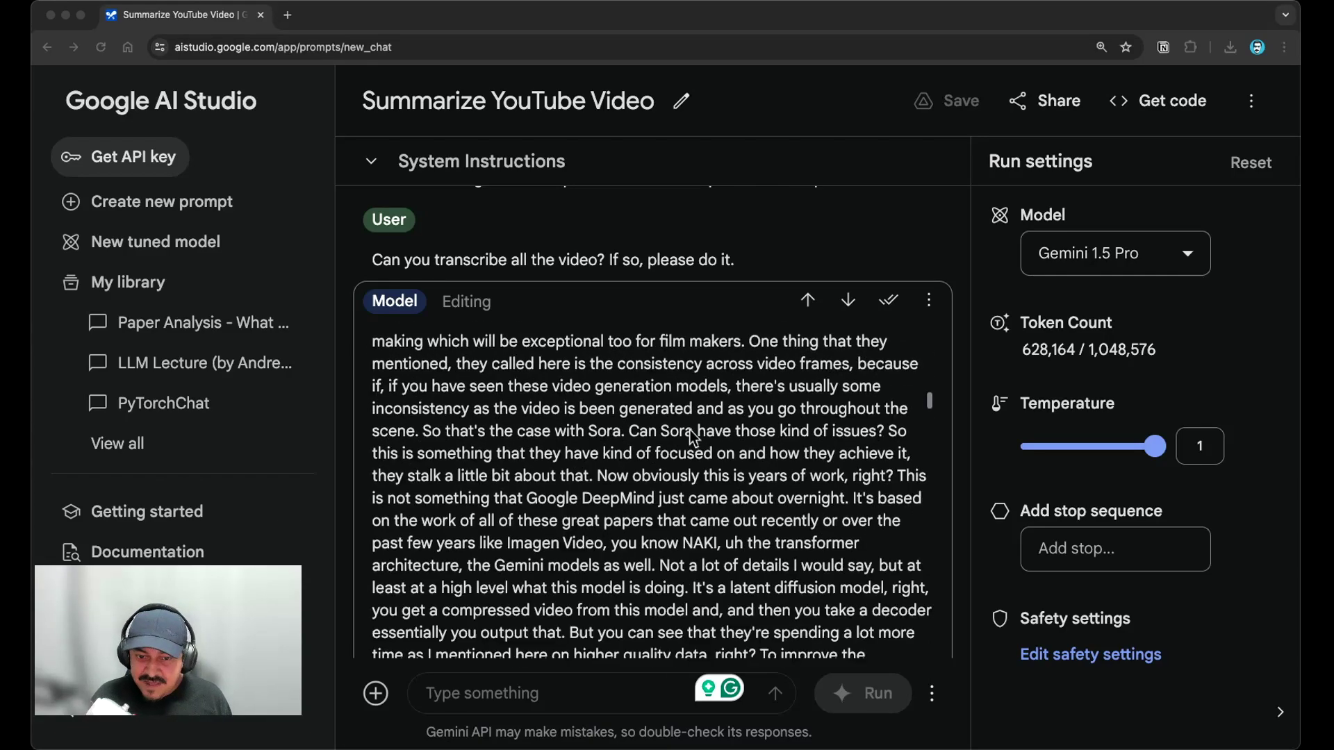
{"action": "scroll", "coordinate": [691, 438], "scroll_direction": "down", "scroll_amount": 20}
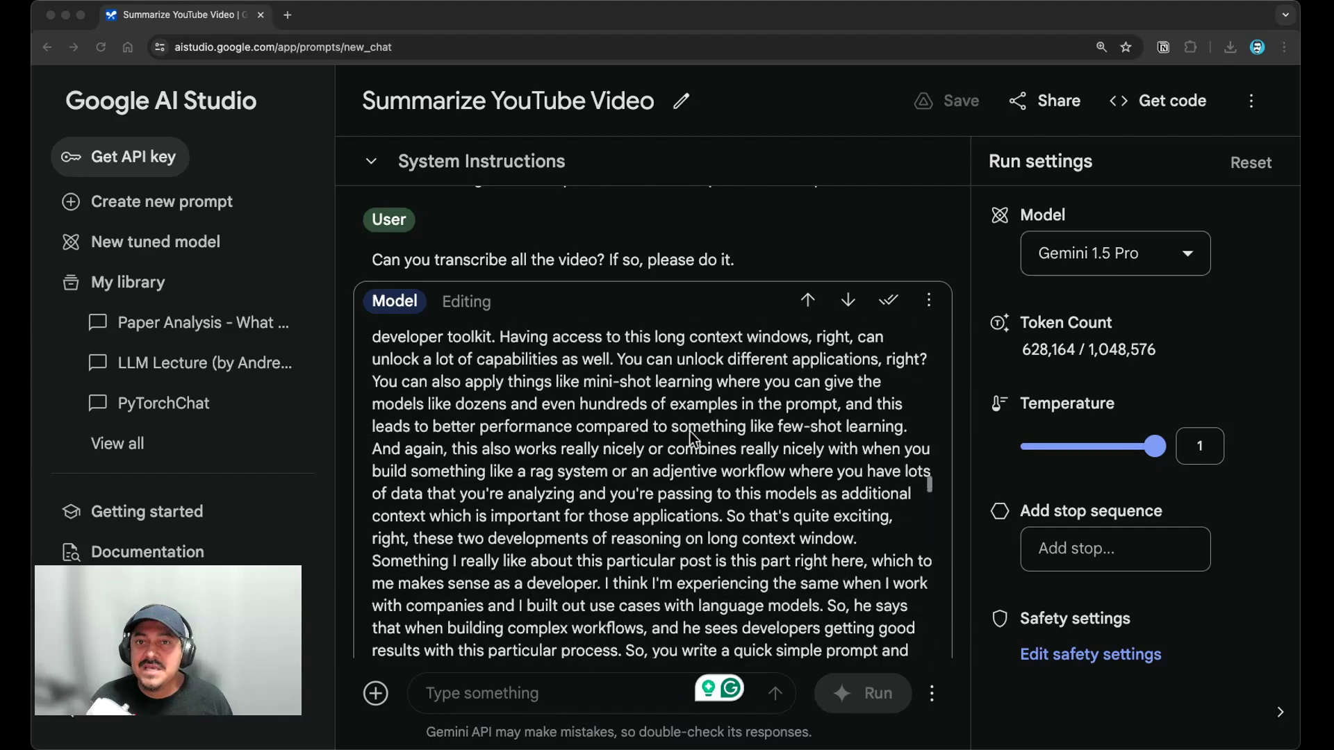
{"action": "scroll", "coordinate": [693, 439], "scroll_direction": "down", "scroll_amount": 20}
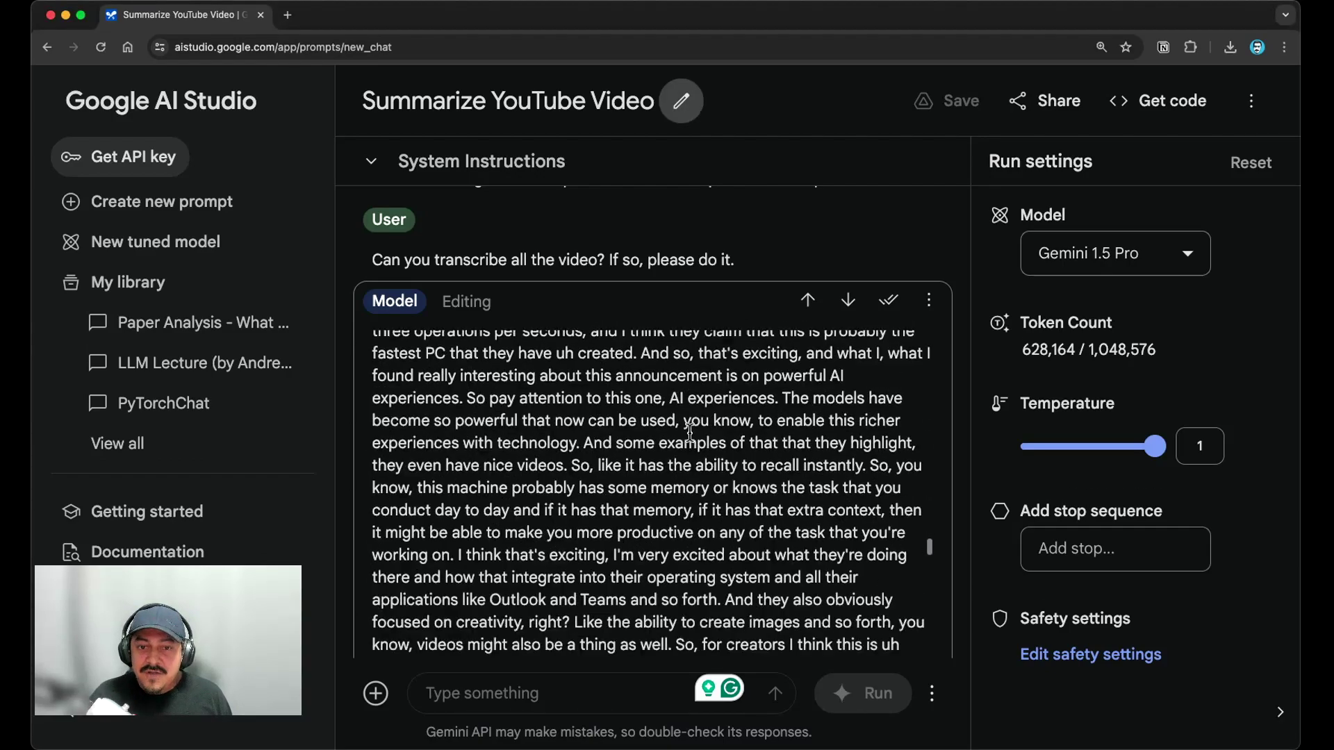
{"action": "scroll", "coordinate": [912, 432], "scroll_direction": "down", "scroll_amount": 5}
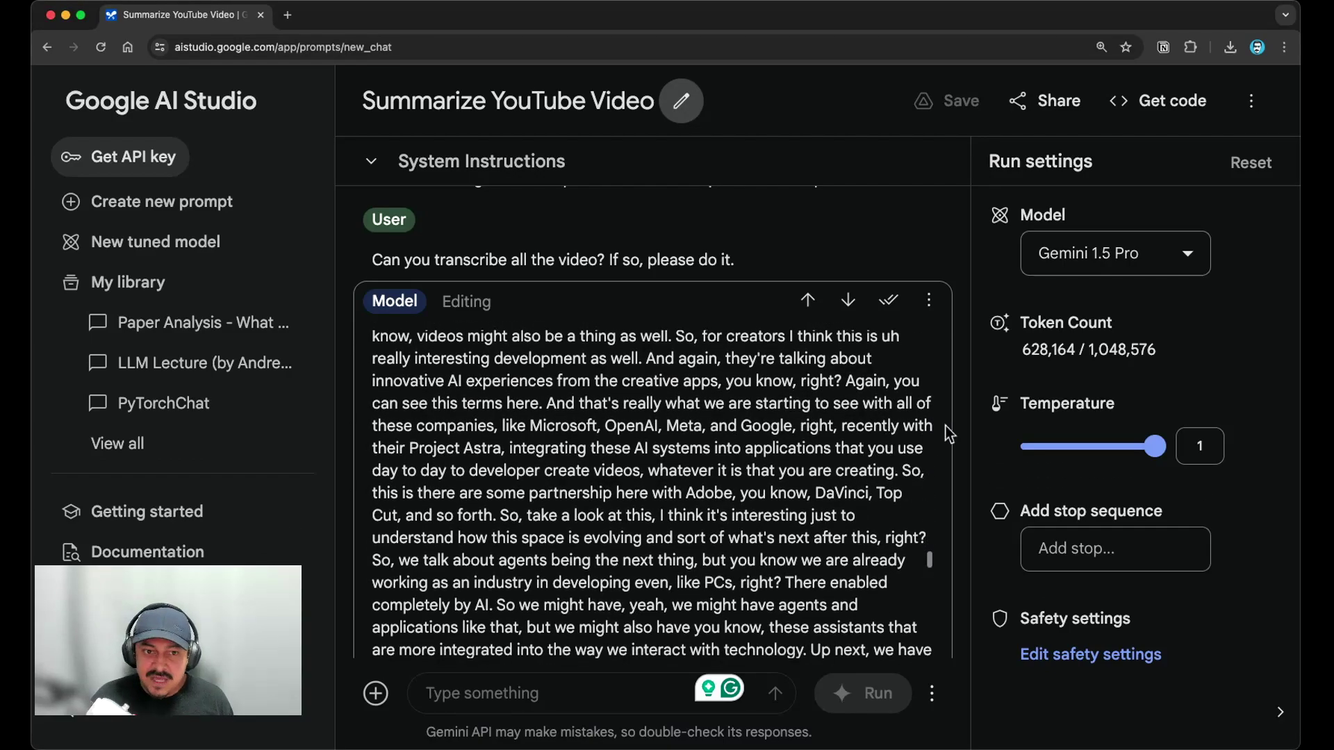
{"action": "scroll", "coordinate": [967, 401], "scroll_direction": "down", "scroll_amount": 5}
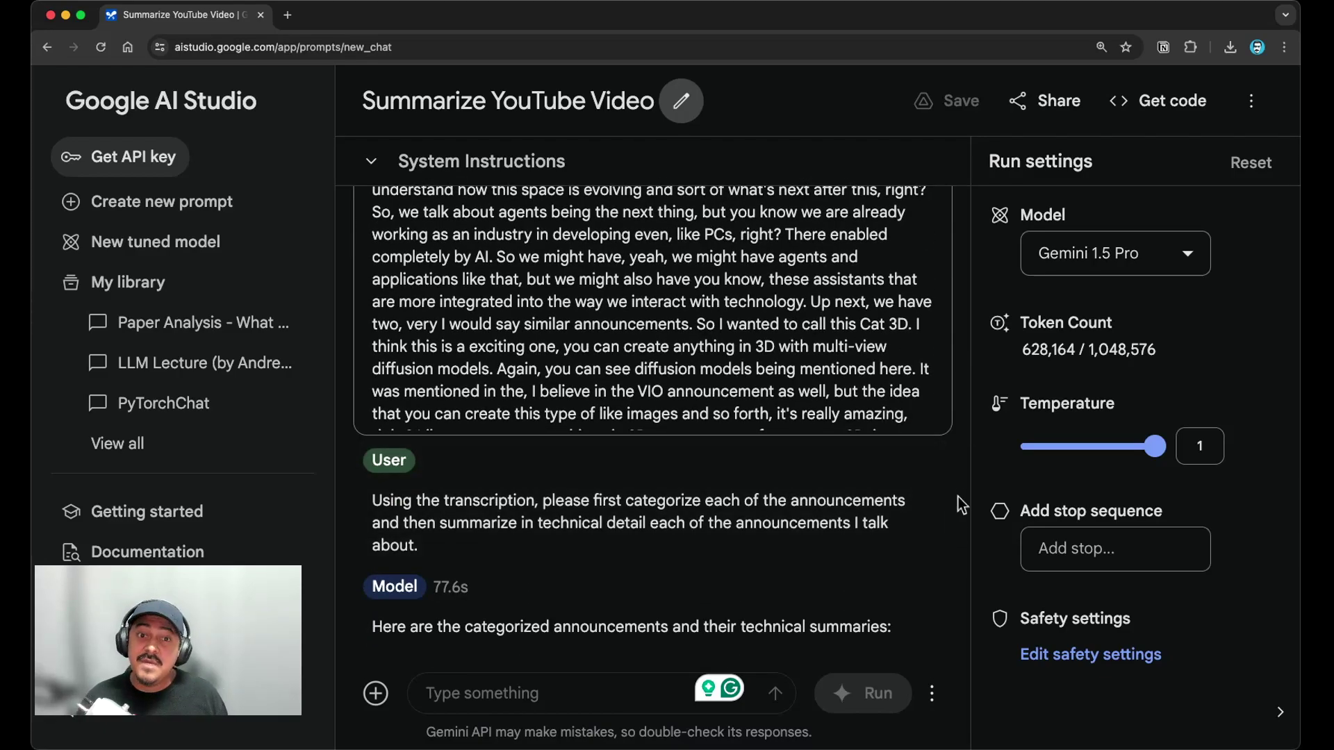
{"action": "scroll", "coordinate": [965, 478], "scroll_direction": "down", "scroll_amount": 1}
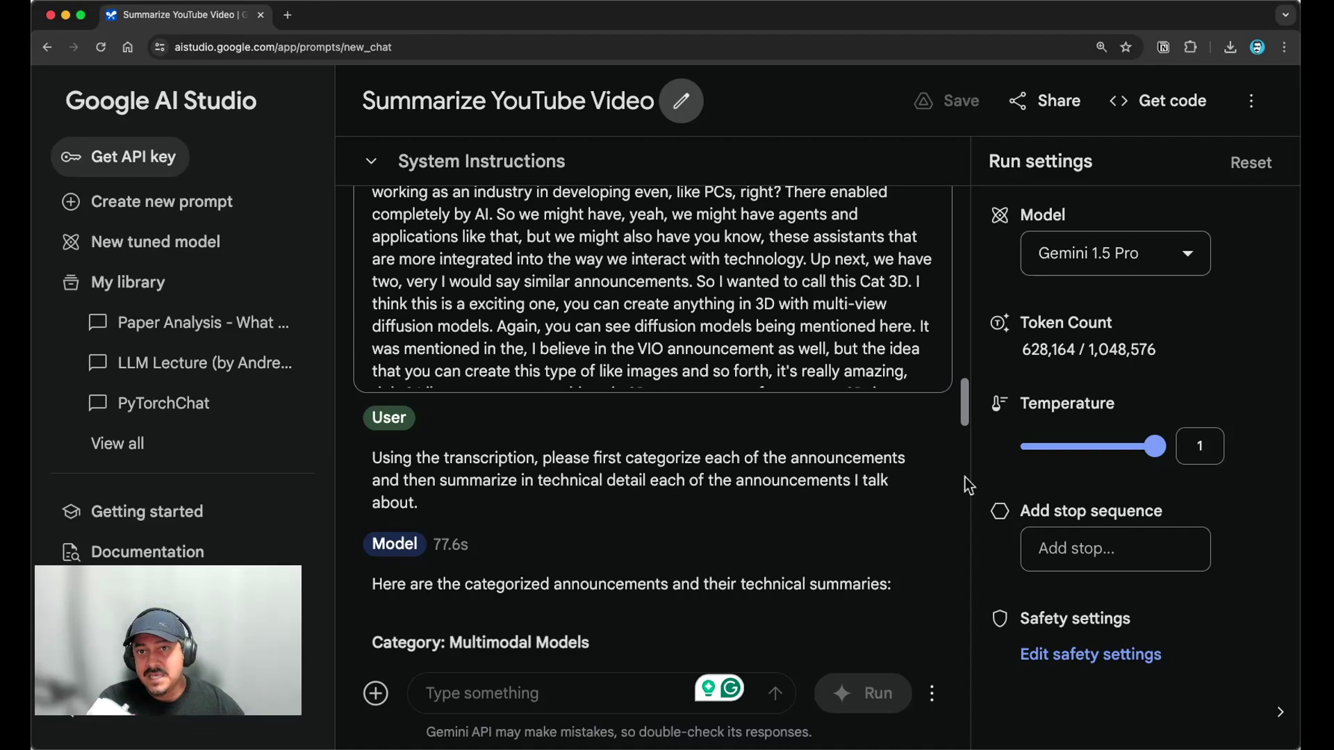
{"action": "scroll", "coordinate": [965, 477], "scroll_direction": "up", "scroll_amount": 20}
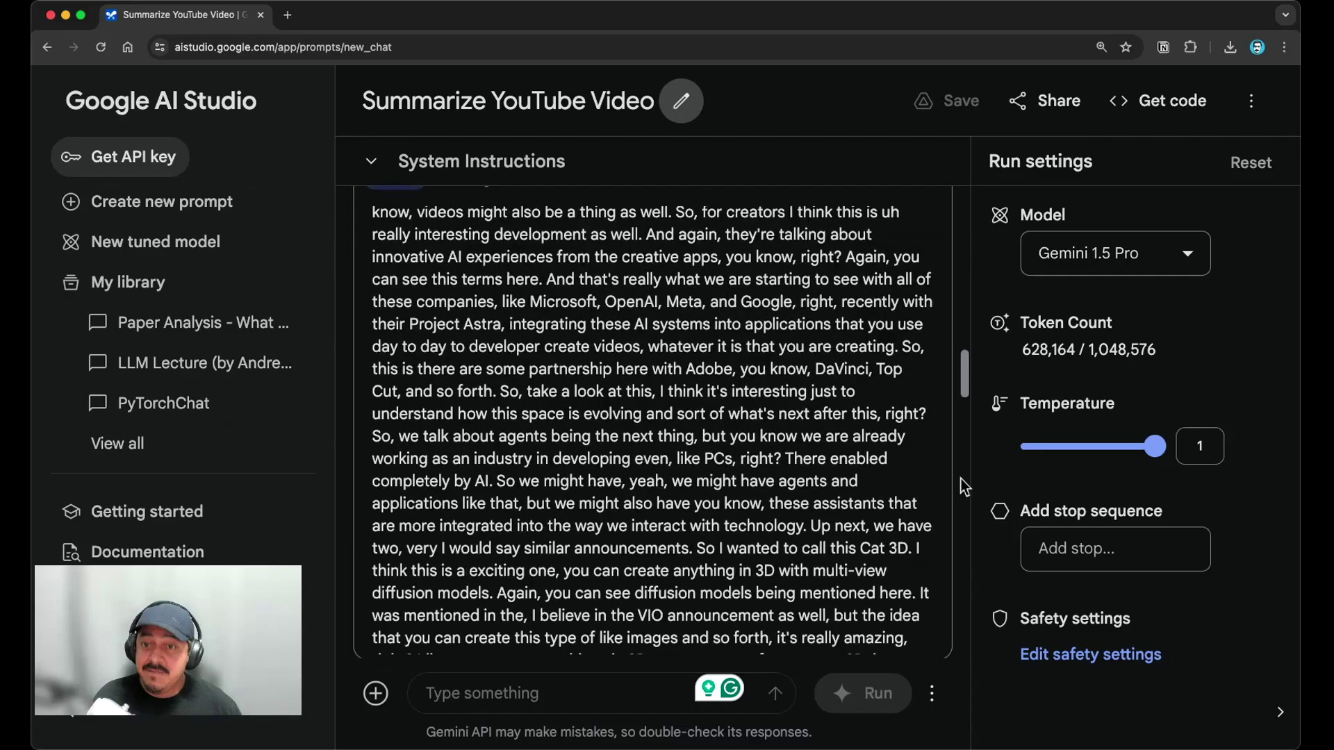
{"action": "scroll", "coordinate": [671, 314], "scroll_direction": "up", "scroll_amount": 8}
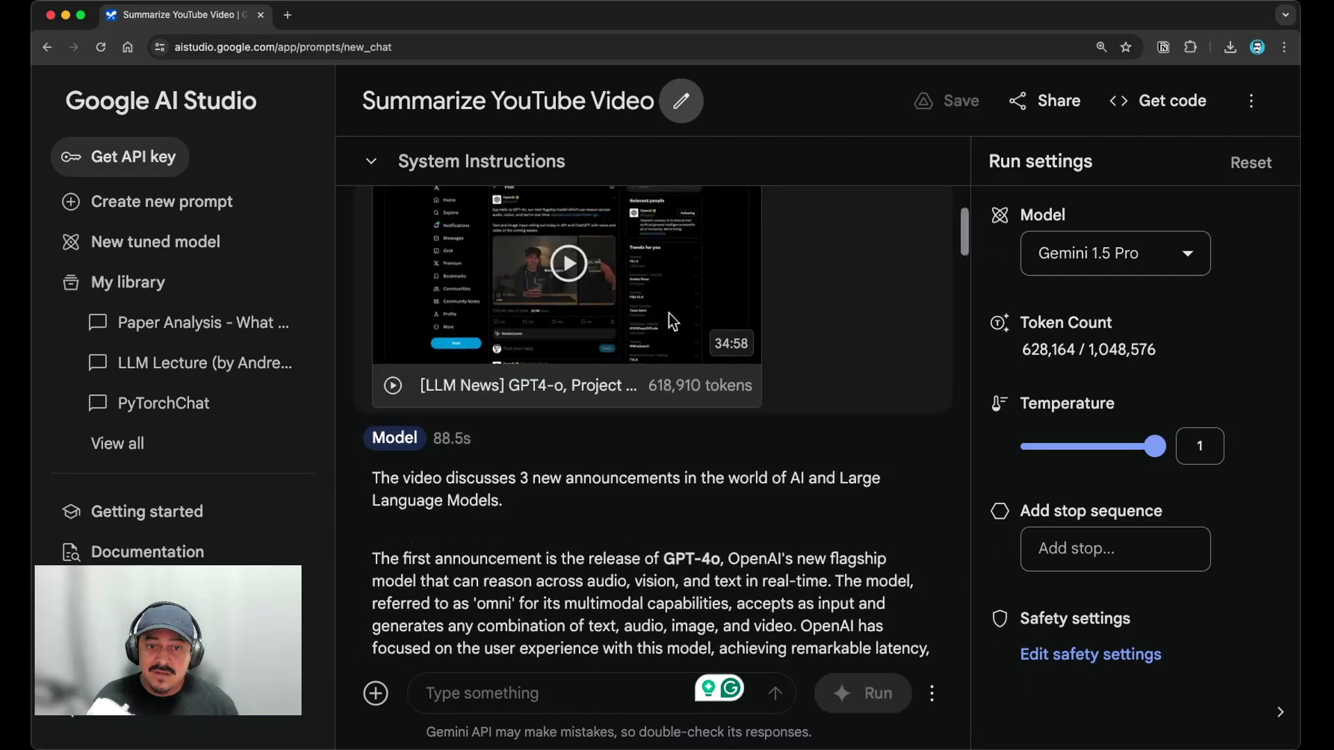
{"action": "scroll", "coordinate": [750, 333], "scroll_direction": "down", "scroll_amount": 3}
{"action": "scroll", "coordinate": [754, 335], "scroll_direction": "down", "scroll_amount": 10}
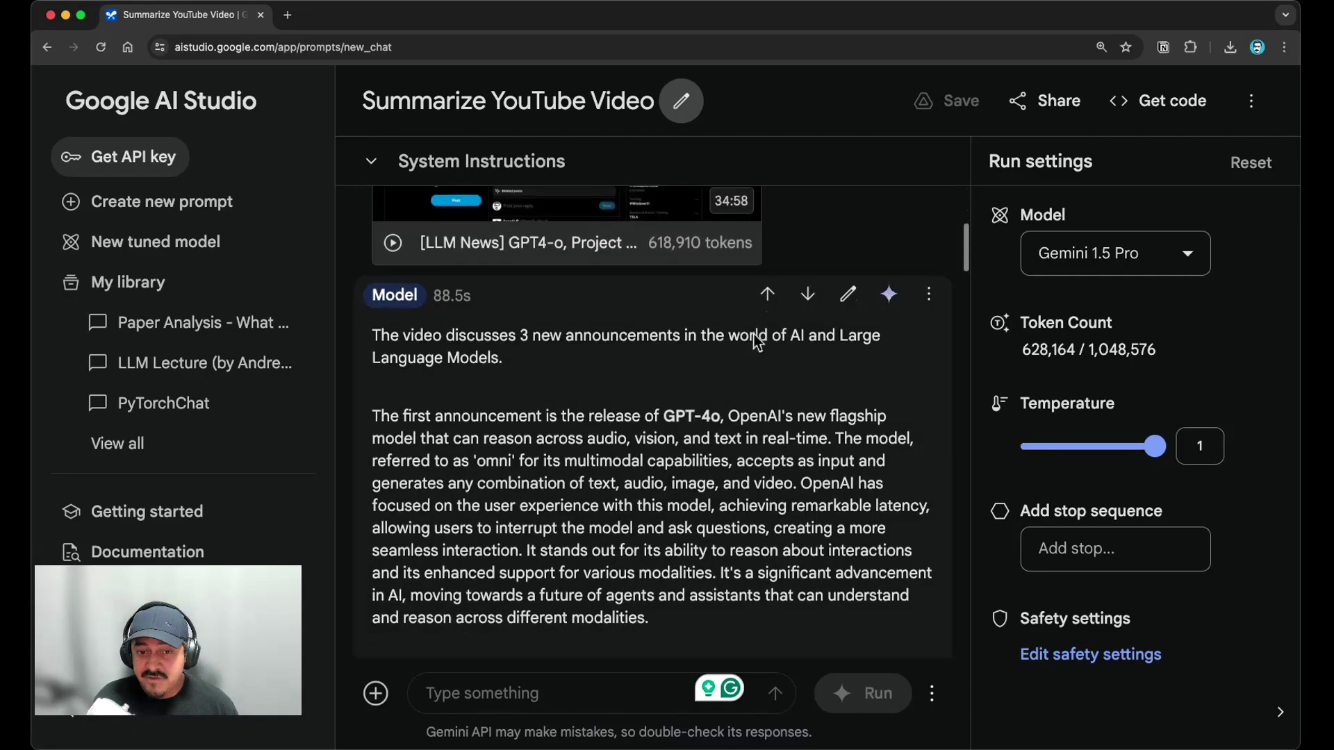
{"action": "scroll", "coordinate": [875, 368], "scroll_direction": "down", "scroll_amount": 7}
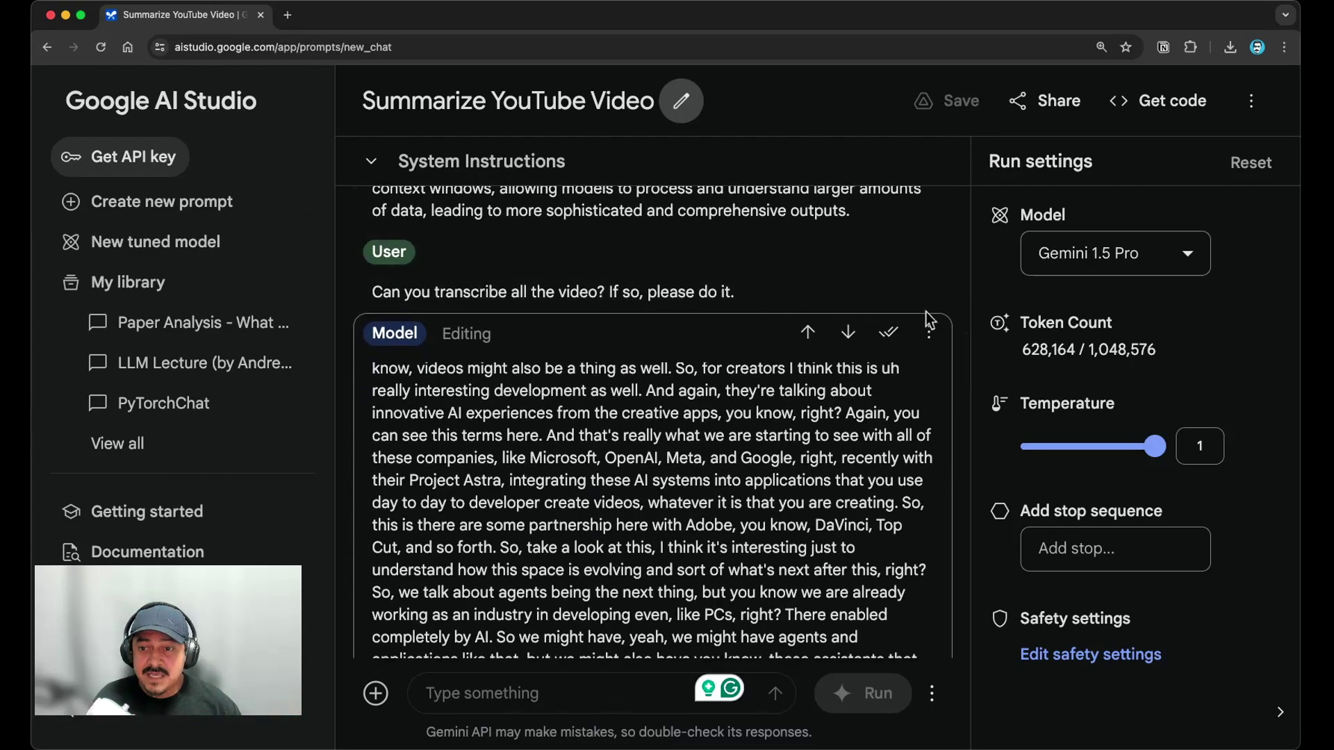
{"action": "scroll", "coordinate": [949, 319], "scroll_direction": "down", "scroll_amount": 5}
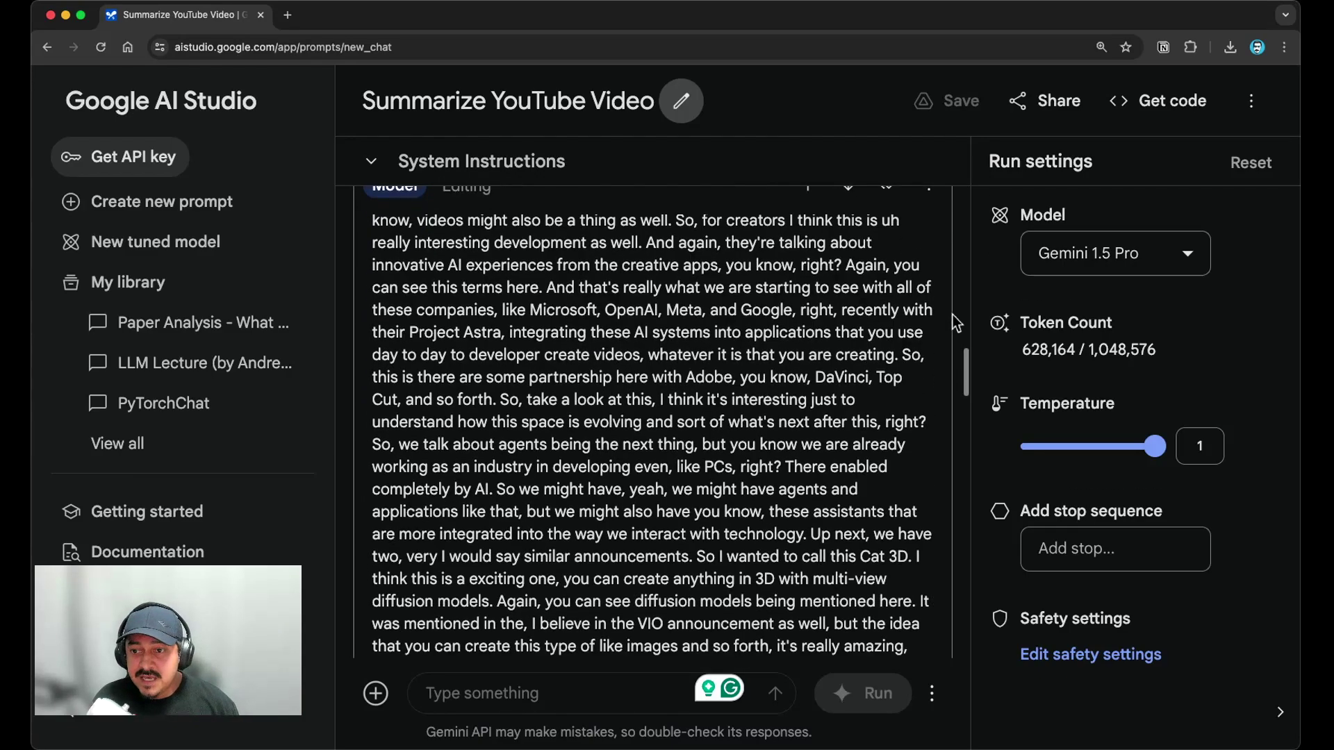
{"action": "scroll", "coordinate": [955, 315], "scroll_direction": "down", "scroll_amount": 2}
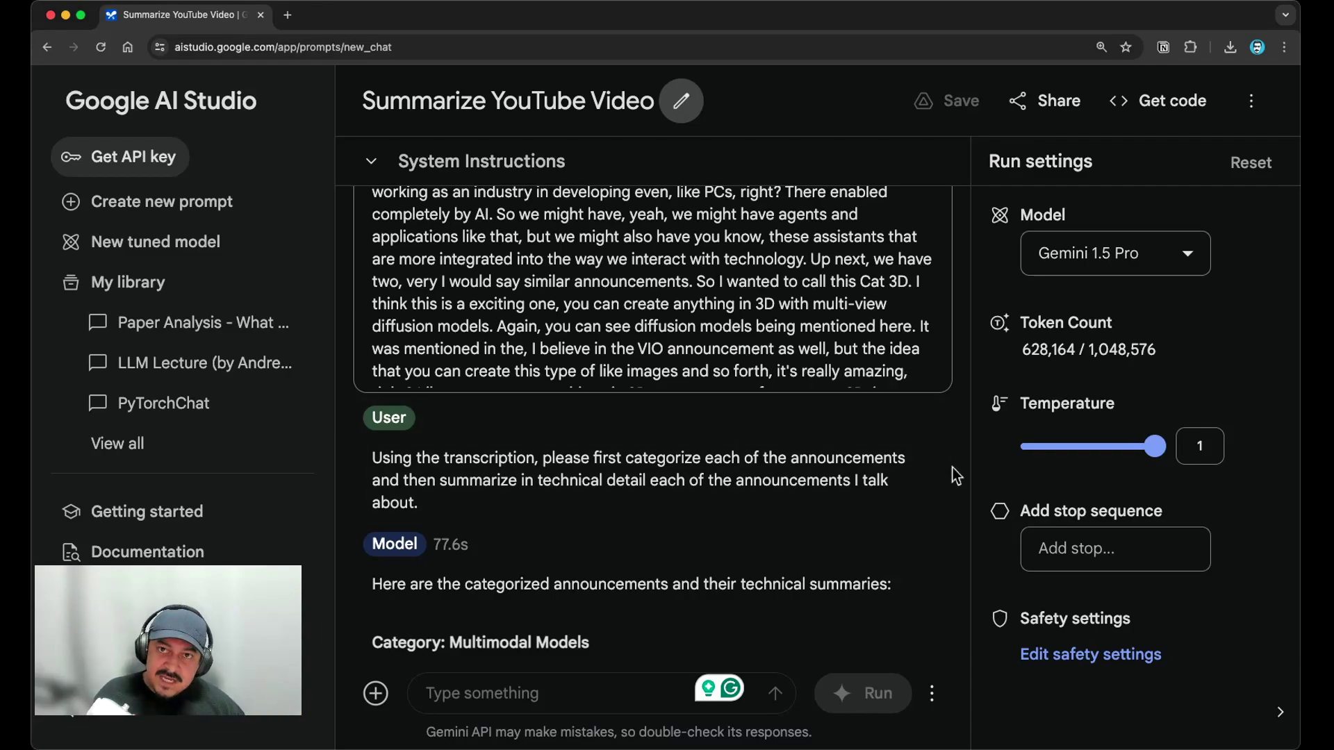
{"action": "scroll", "coordinate": [950, 472], "scroll_direction": "down", "scroll_amount": 2}
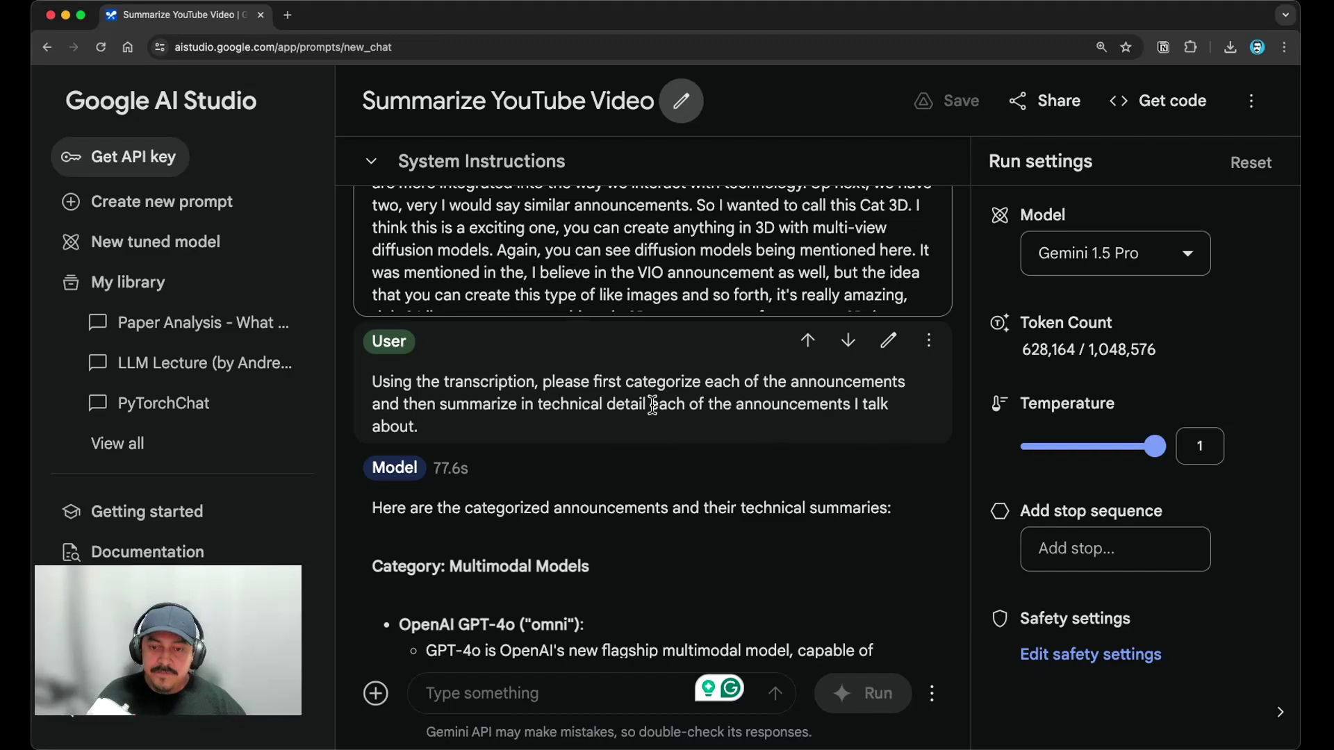
{"action": "scroll", "coordinate": [654, 406], "scroll_direction": "down", "scroll_amount": 6}
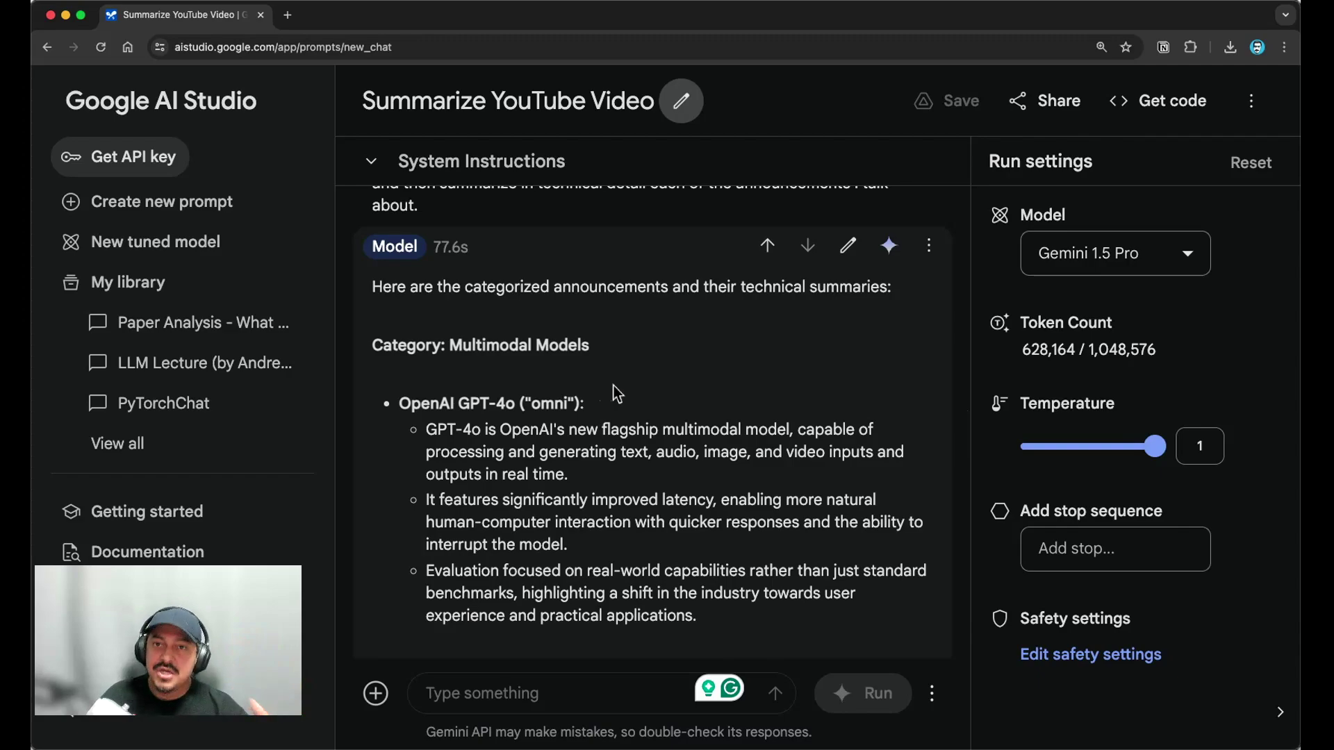
{"action": "scroll", "coordinate": [615, 387], "scroll_direction": "down", "scroll_amount": 2}
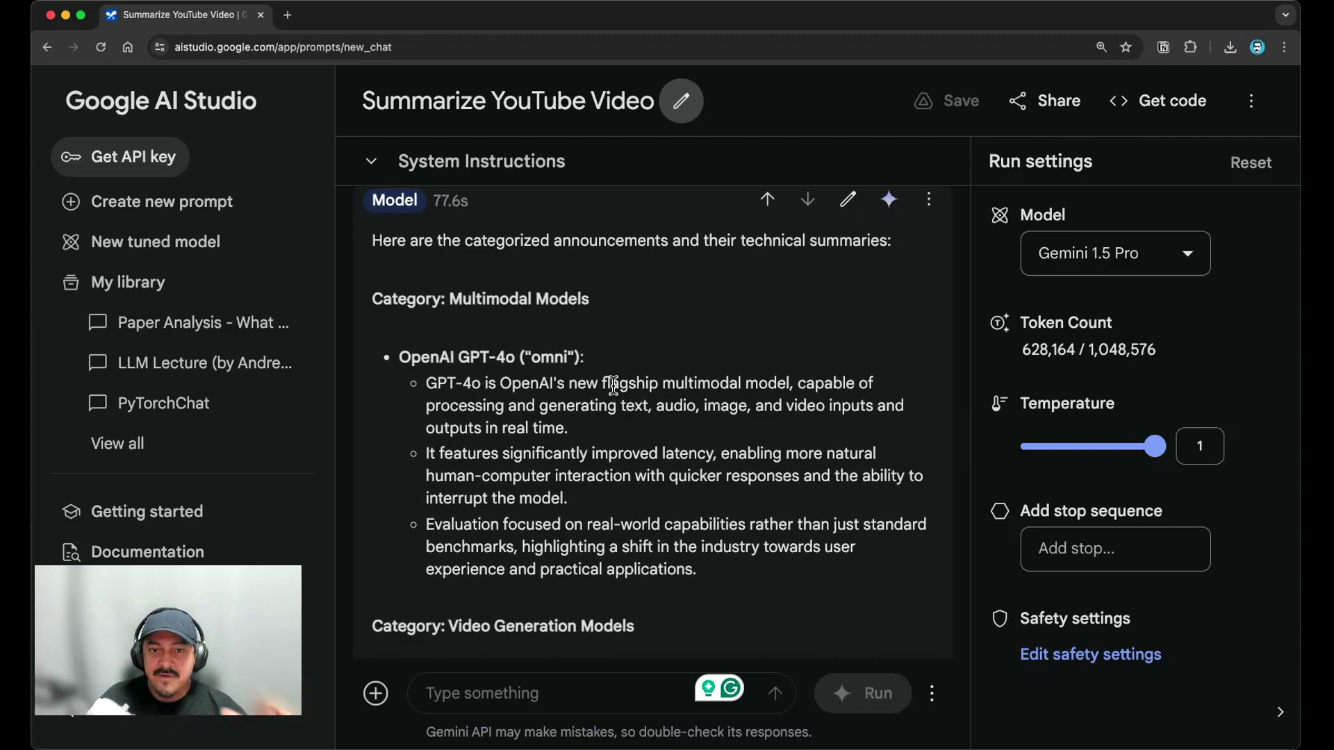
{"action": "scroll", "coordinate": [615, 386], "scroll_direction": "down", "scroll_amount": 5}
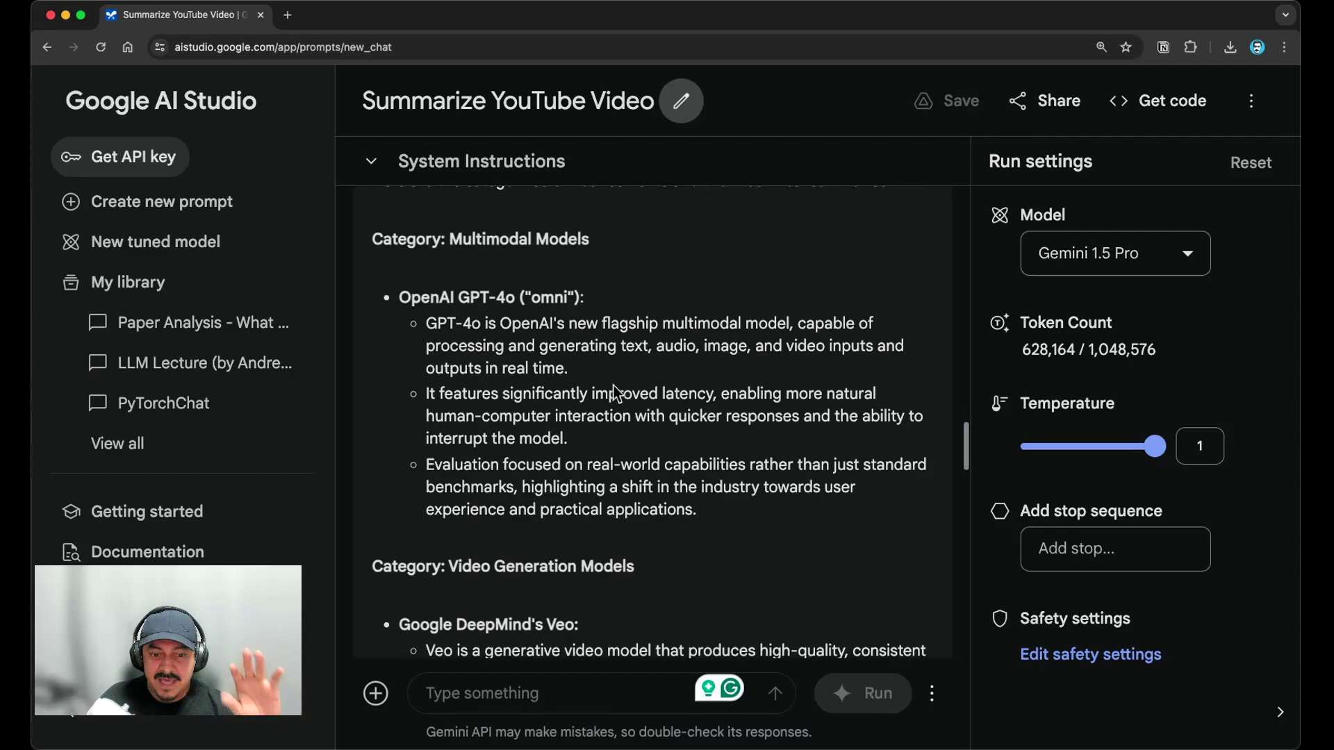
{"action": "scroll", "coordinate": [614, 386], "scroll_direction": "down", "scroll_amount": 10}
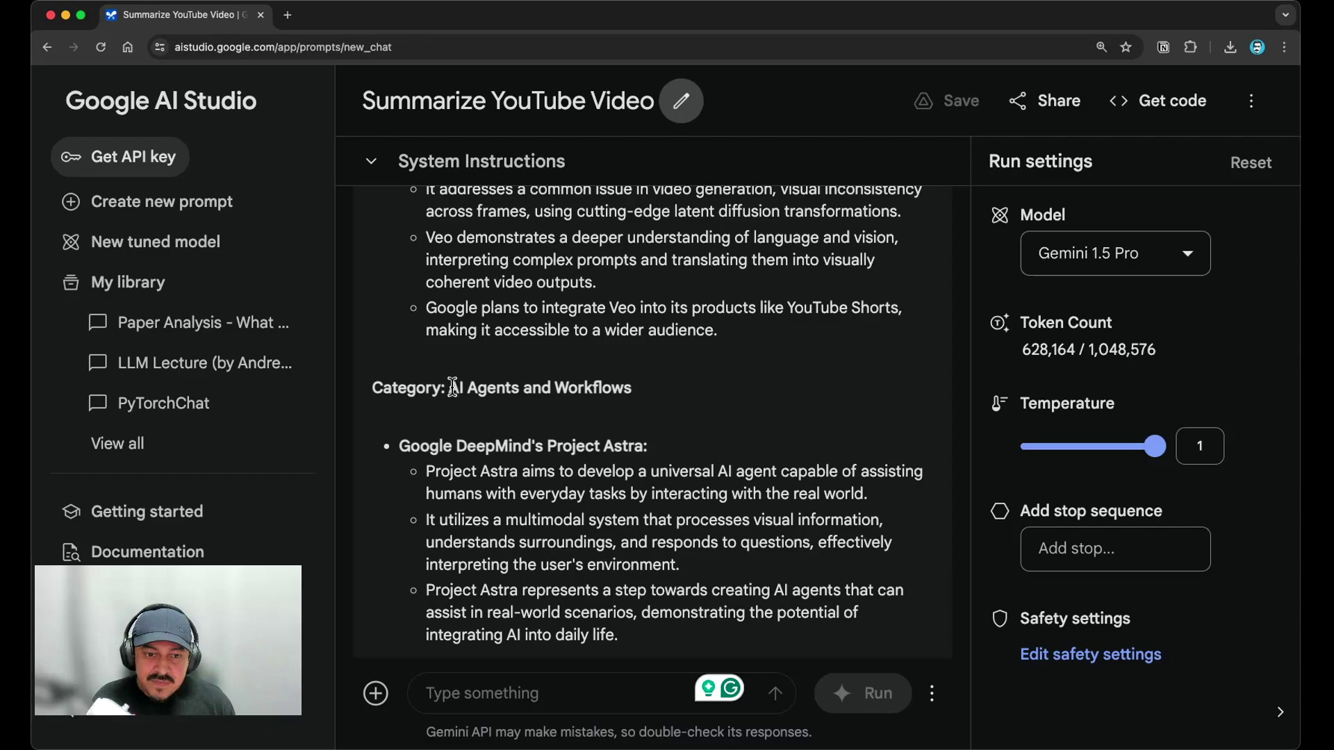
{"action": "scroll", "coordinate": [654, 396], "scroll_direction": "down", "scroll_amount": 3}
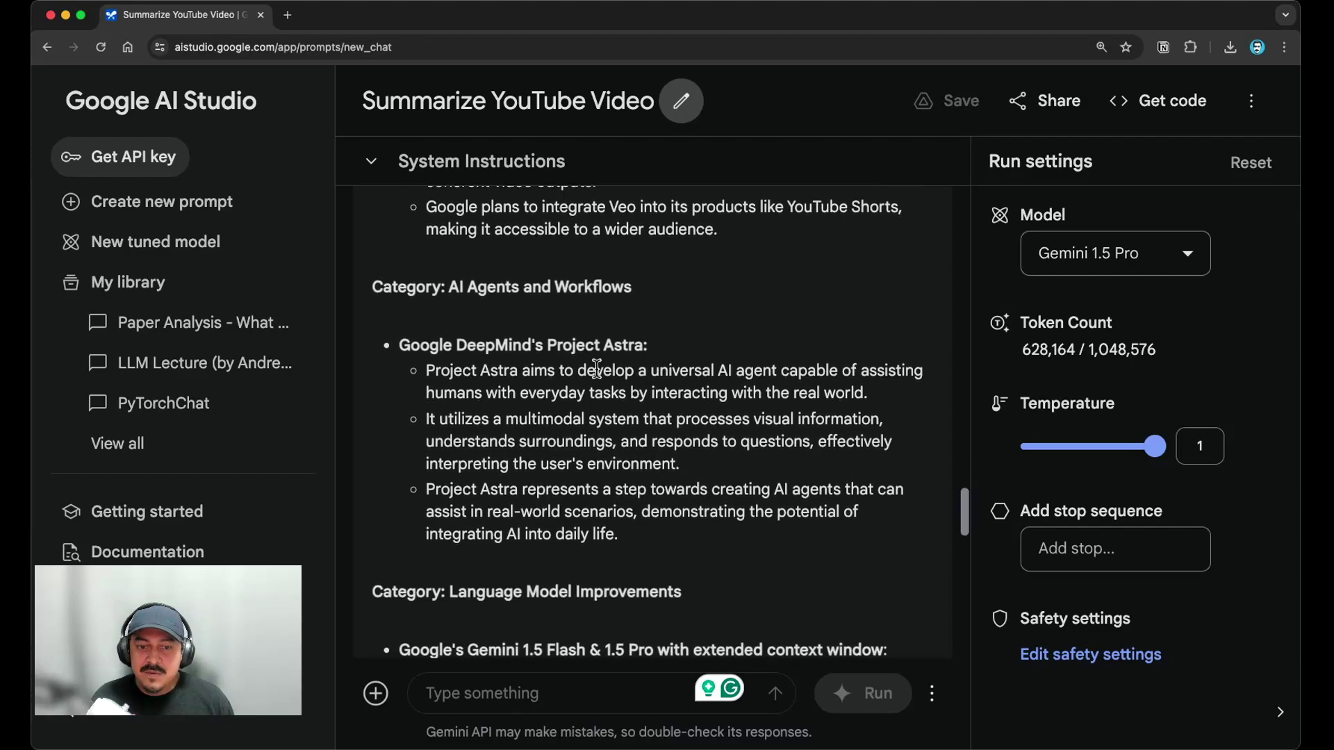
{"action": "scroll", "coordinate": [645, 406], "scroll_direction": "down", "scroll_amount": 4}
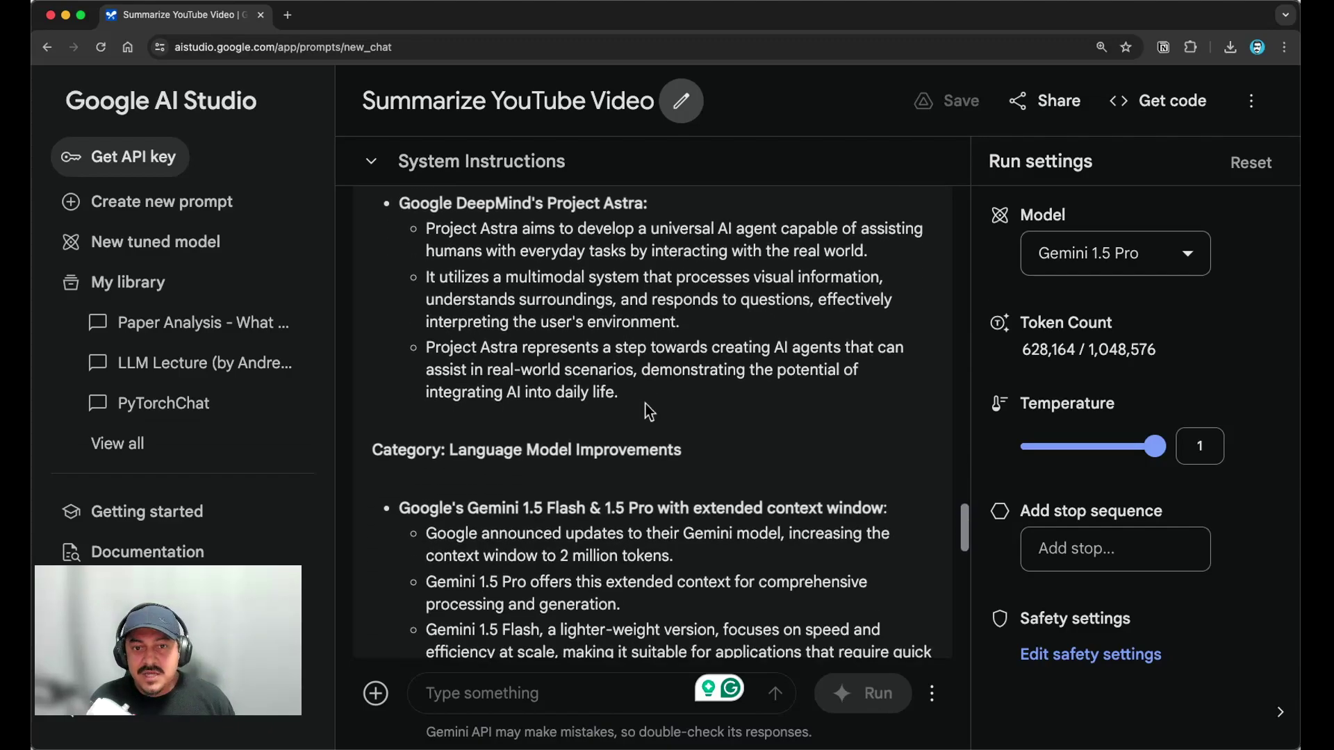
{"action": "scroll", "coordinate": [647, 406], "scroll_direction": "down", "scroll_amount": 10}
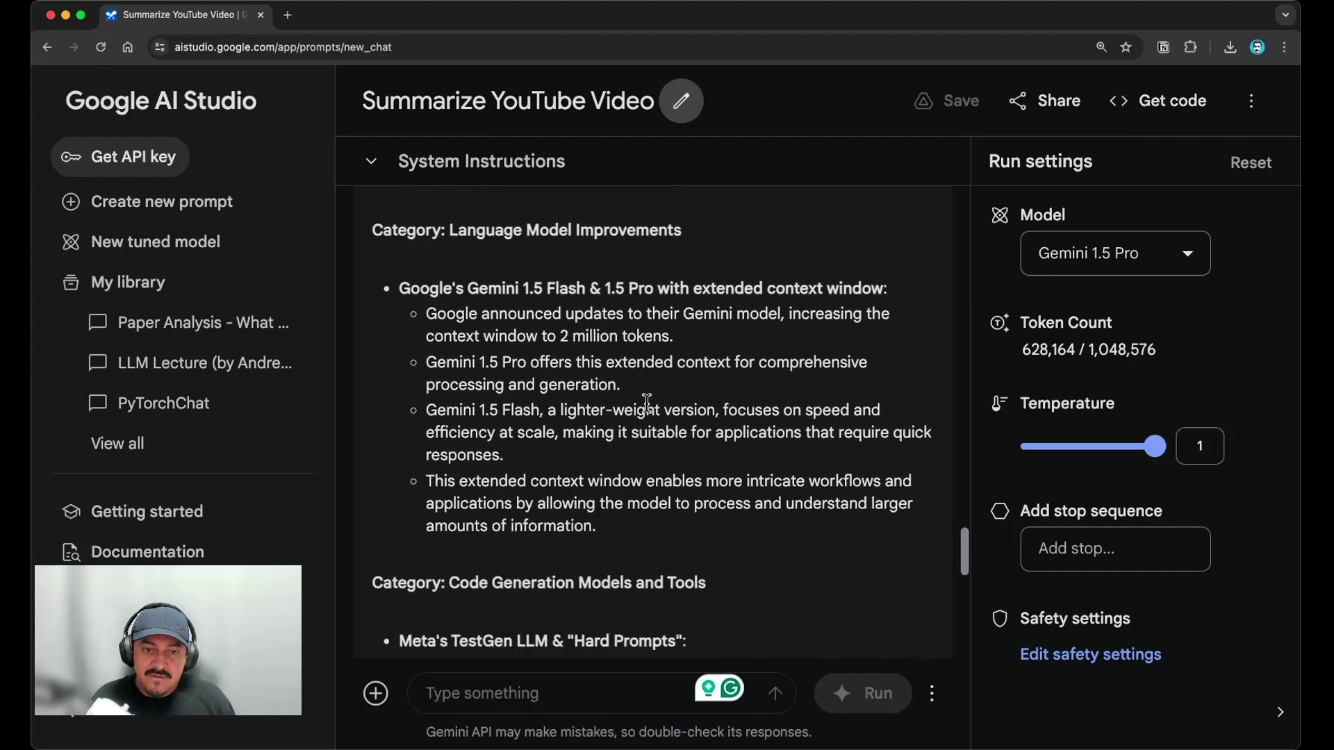
{"action": "scroll", "coordinate": [647, 405], "scroll_direction": "down", "scroll_amount": 3}
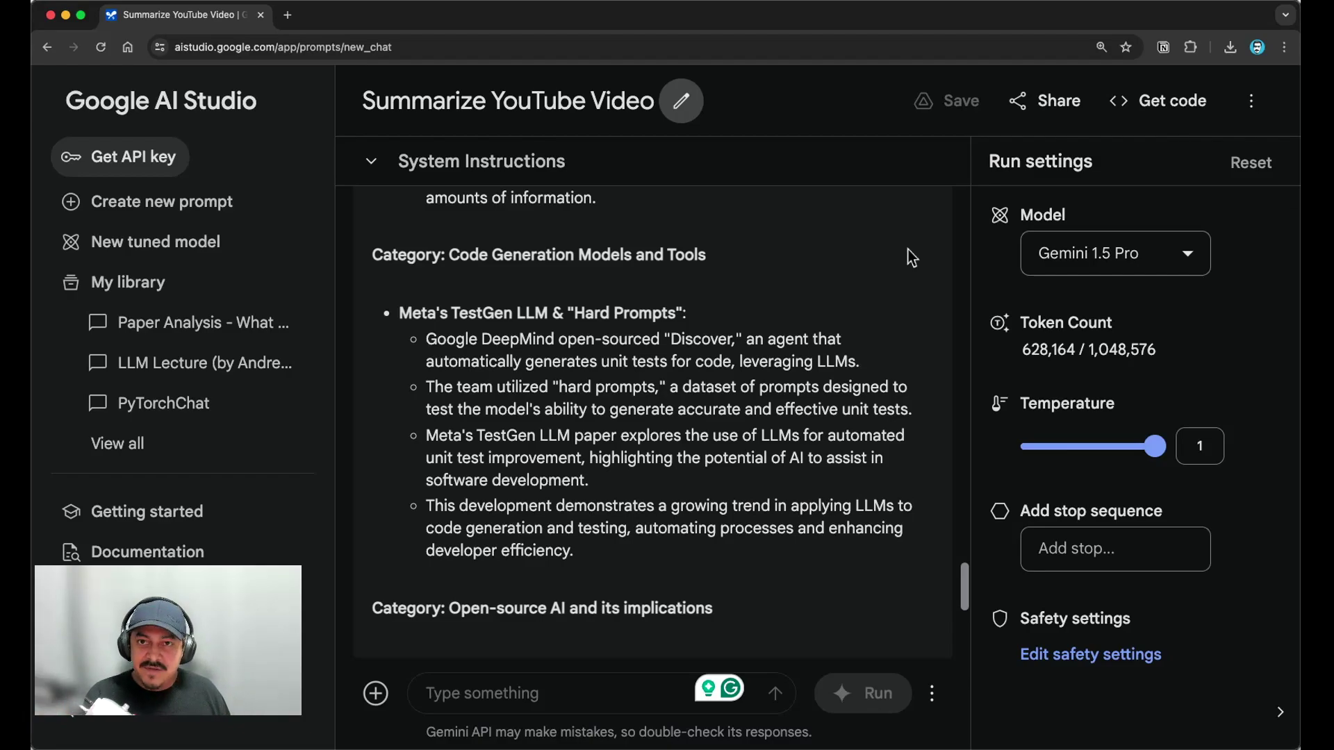
{"action": "scroll", "coordinate": [908, 249], "scroll_direction": "up", "scroll_amount": 20}
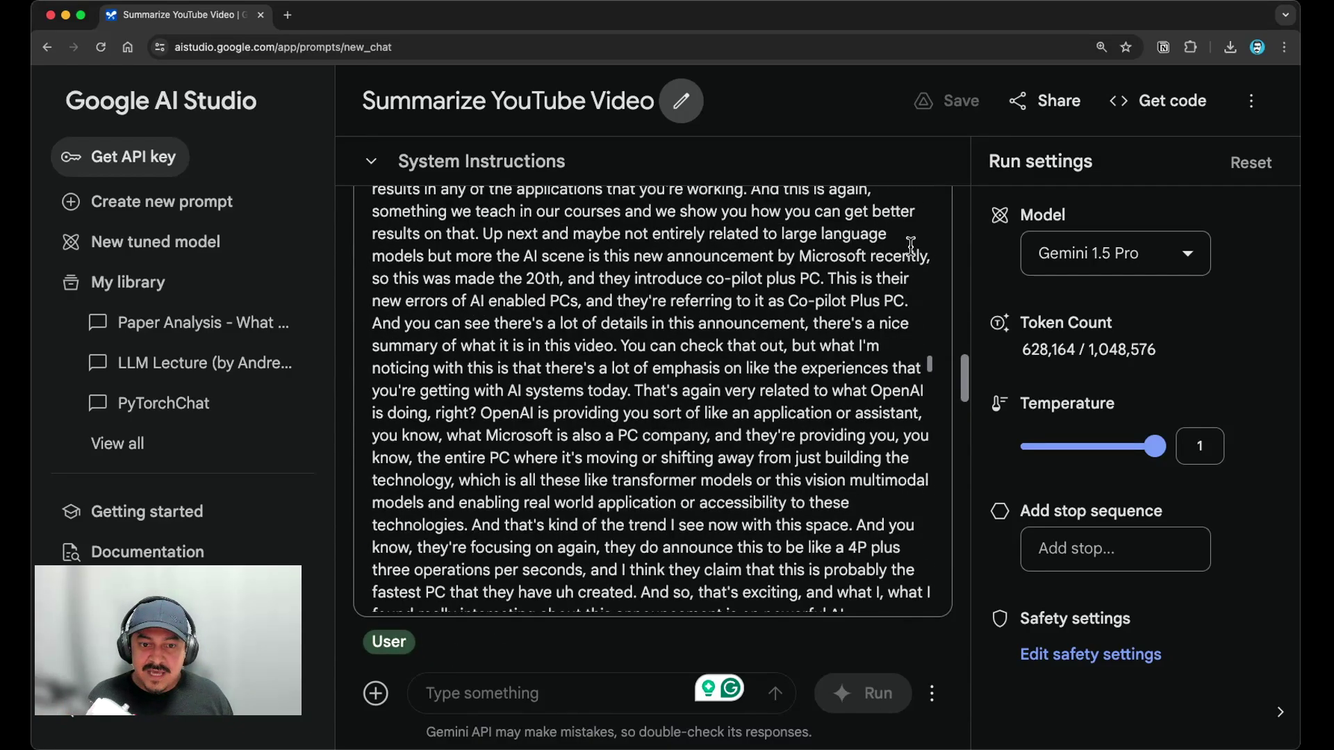
{"action": "scroll", "coordinate": [961, 255], "scroll_direction": "up", "scroll_amount": 10}
{"action": "scroll", "coordinate": [739, 486], "scroll_direction": "down", "scroll_amount": 5}
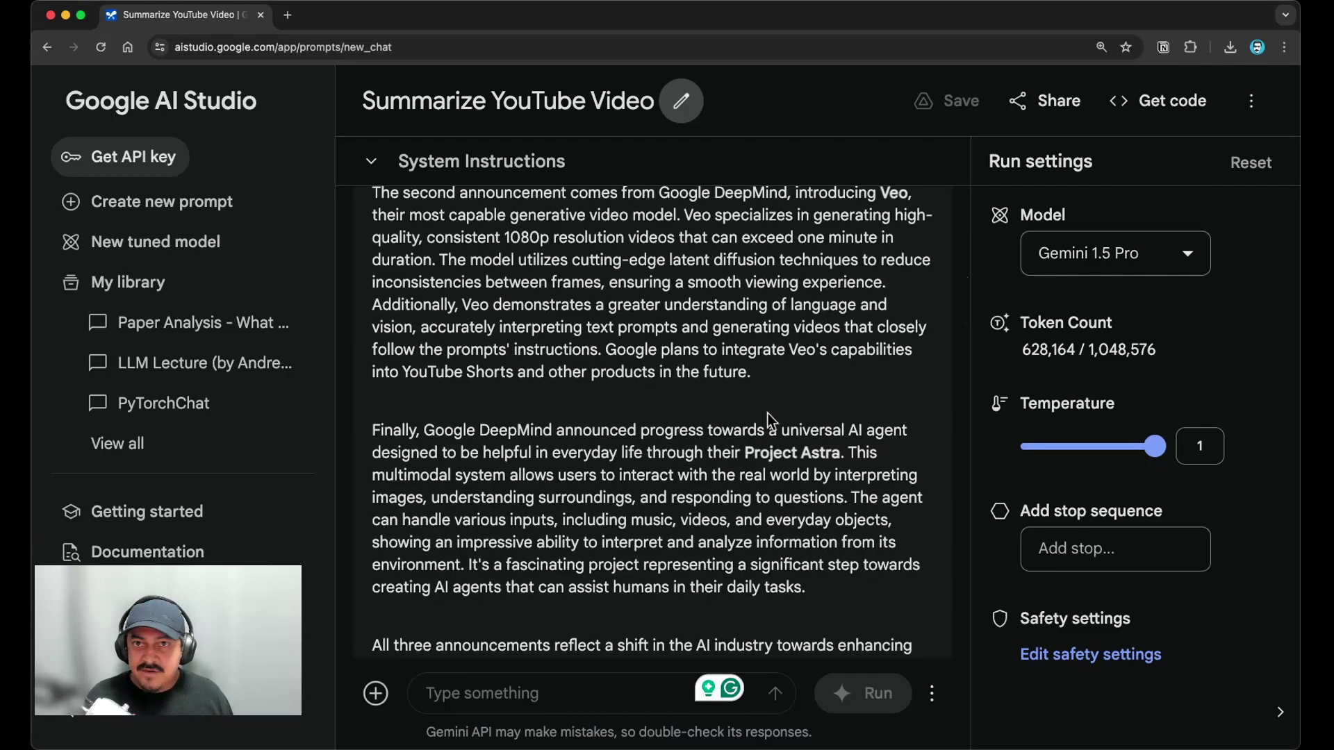
{"action": "scroll", "coordinate": [920, 364], "scroll_direction": "up", "scroll_amount": 8}
{"action": "scroll", "coordinate": [921, 365], "scroll_direction": "down", "scroll_amount": 10}
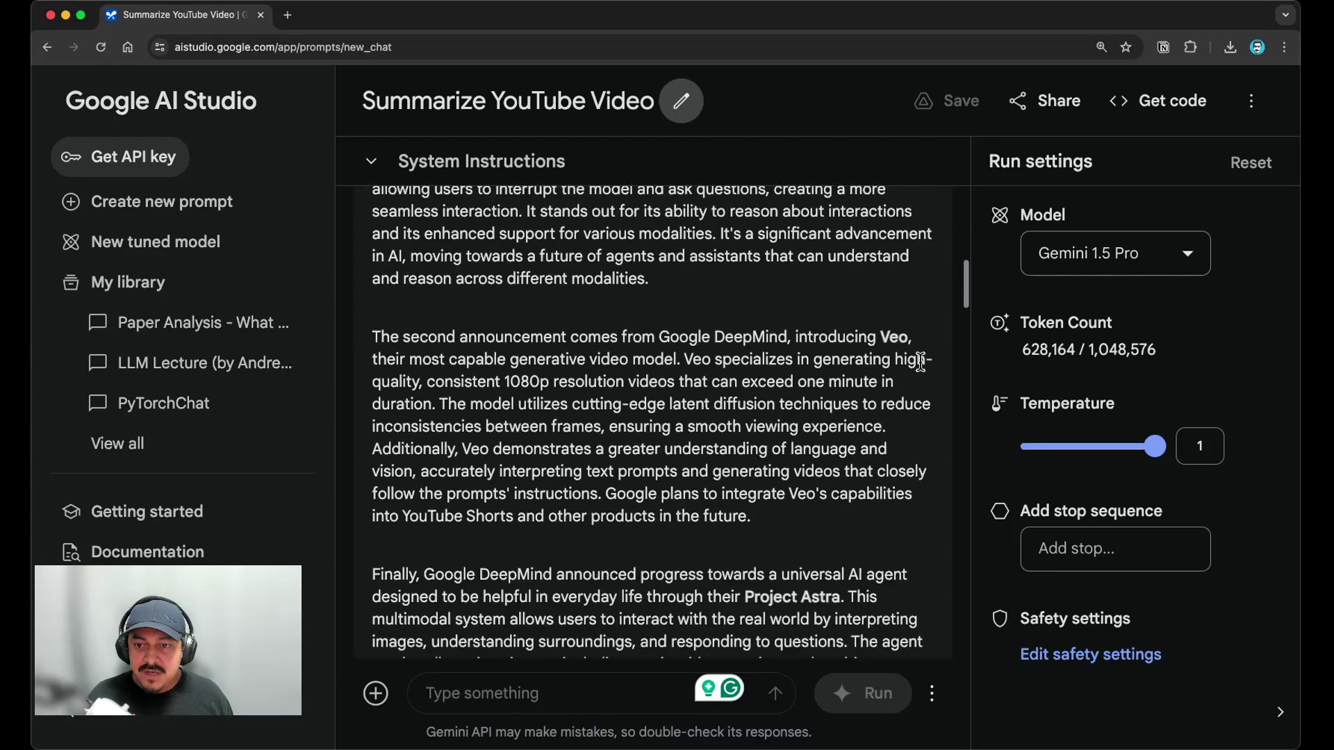
{"action": "scroll", "coordinate": [921, 364], "scroll_direction": "down", "scroll_amount": 5}
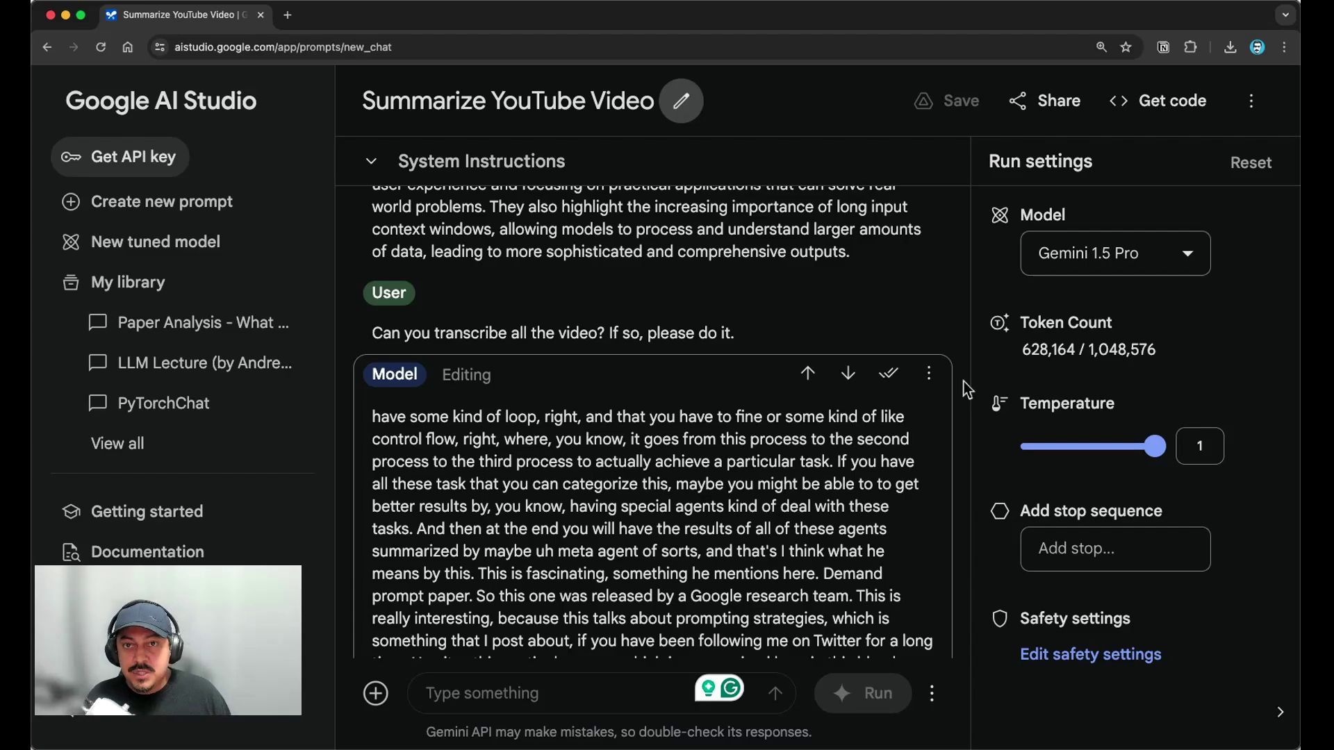
{"action": "scroll", "coordinate": [969, 389], "scroll_direction": "down", "scroll_amount": 10}
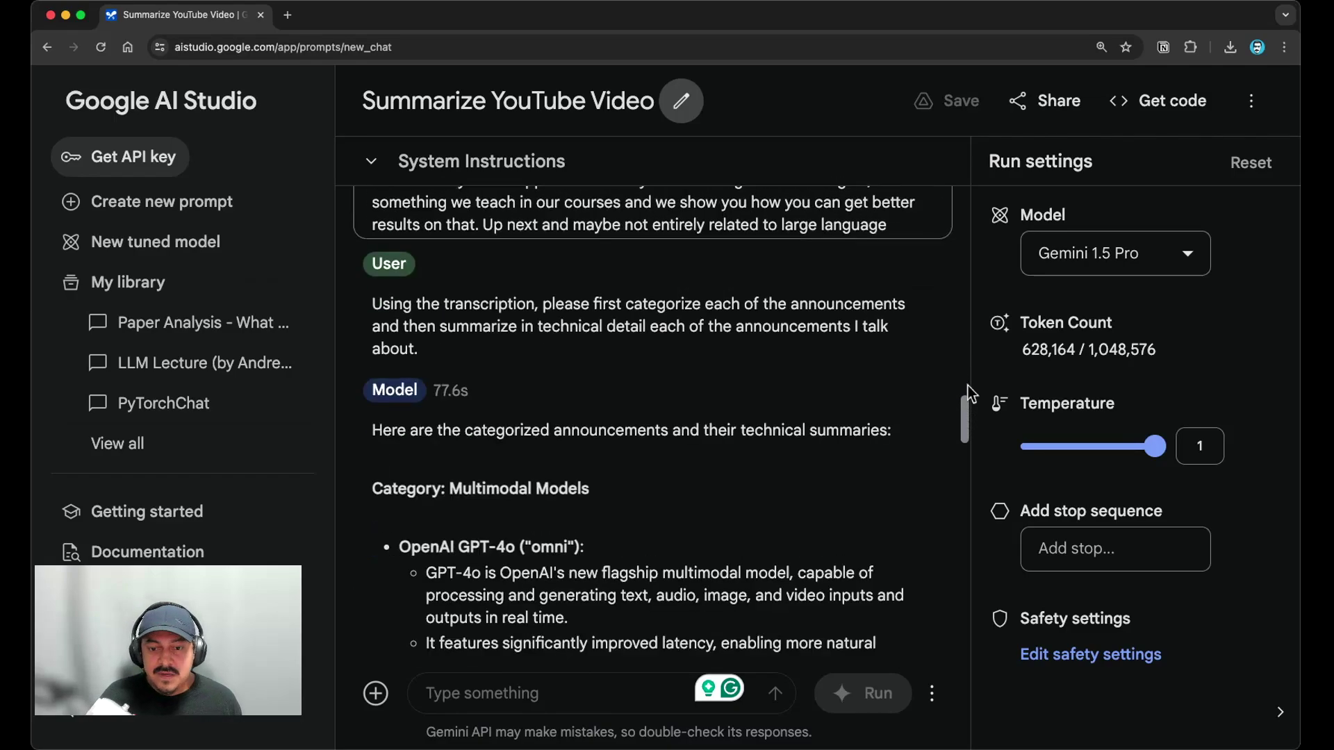
{"action": "scroll", "coordinate": [971, 392], "scroll_direction": "down", "scroll_amount": 3}
{"action": "scroll", "coordinate": [971, 390], "scroll_direction": "up", "scroll_amount": 1}
{"action": "scroll", "coordinate": [971, 391], "scroll_direction": "down", "scroll_amount": 1}
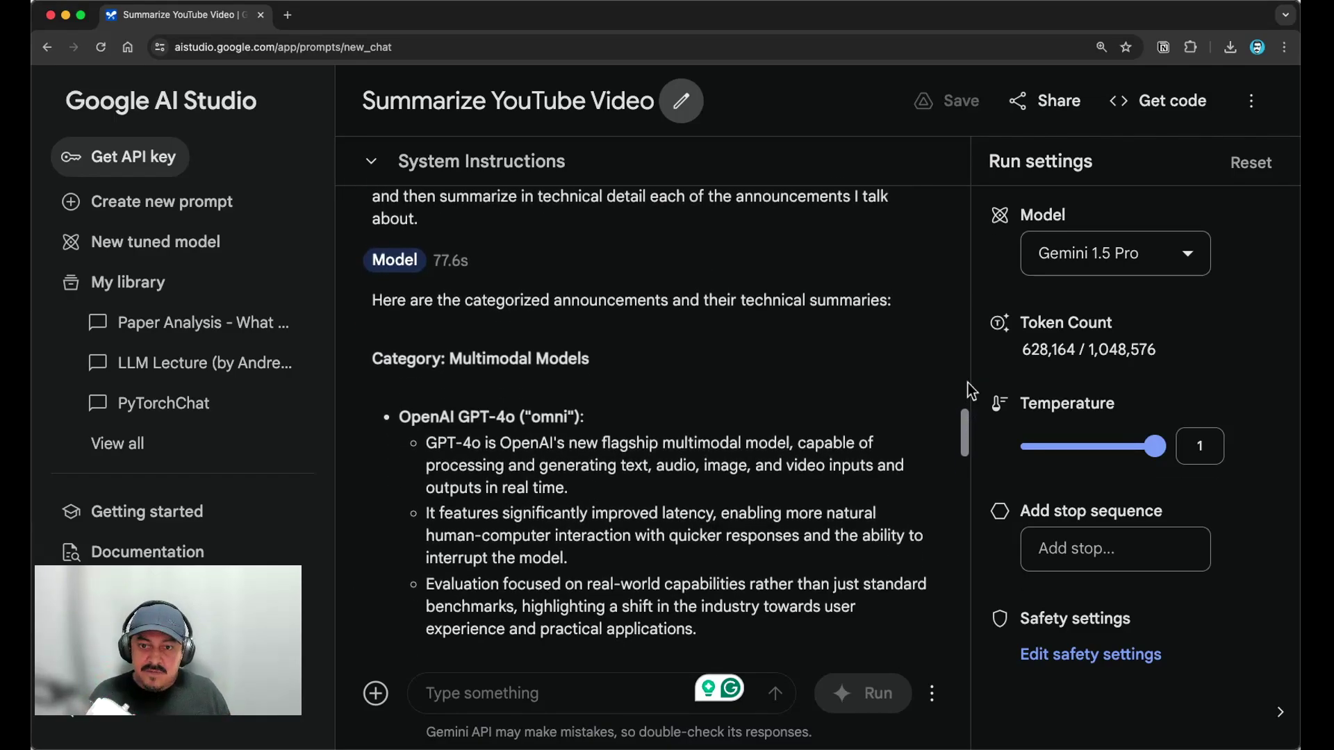
{"action": "scroll", "coordinate": [932, 403], "scroll_direction": "up", "scroll_amount": 10}
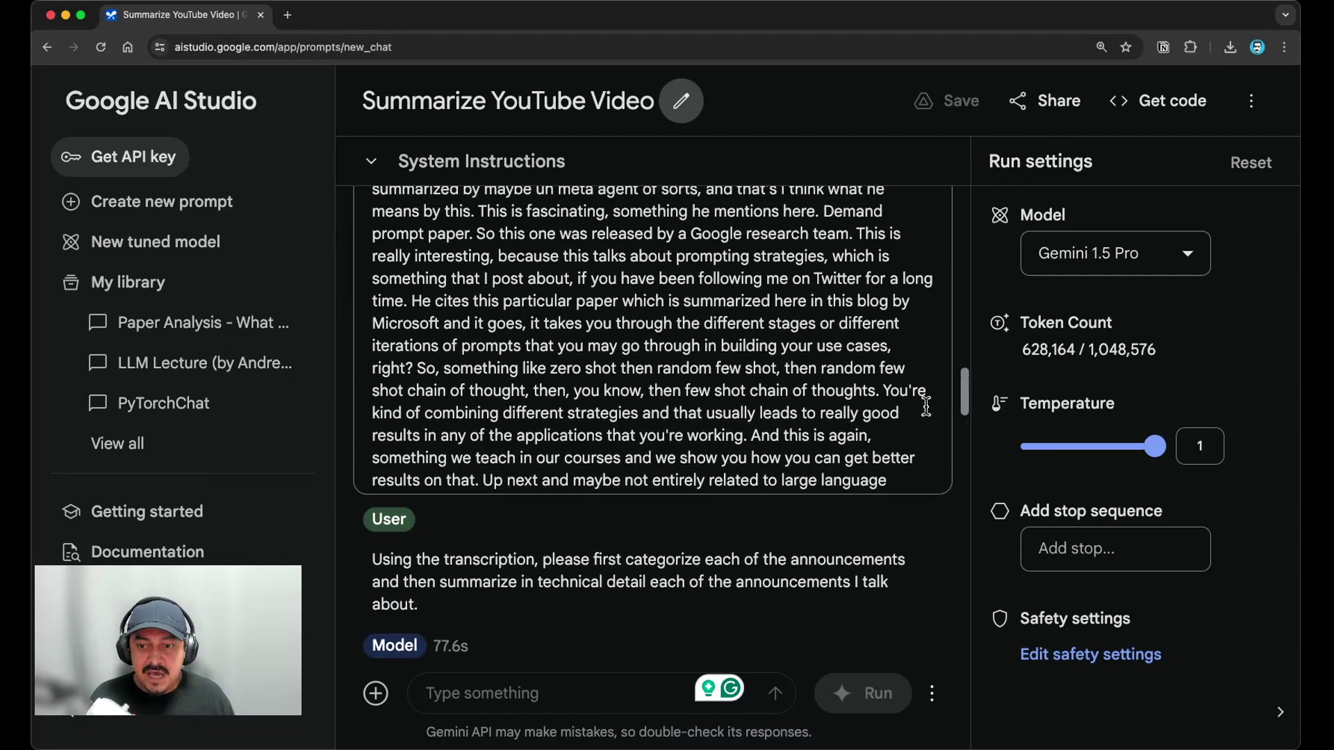
{"action": "scroll", "coordinate": [931, 404], "scroll_direction": "up", "scroll_amount": 9}
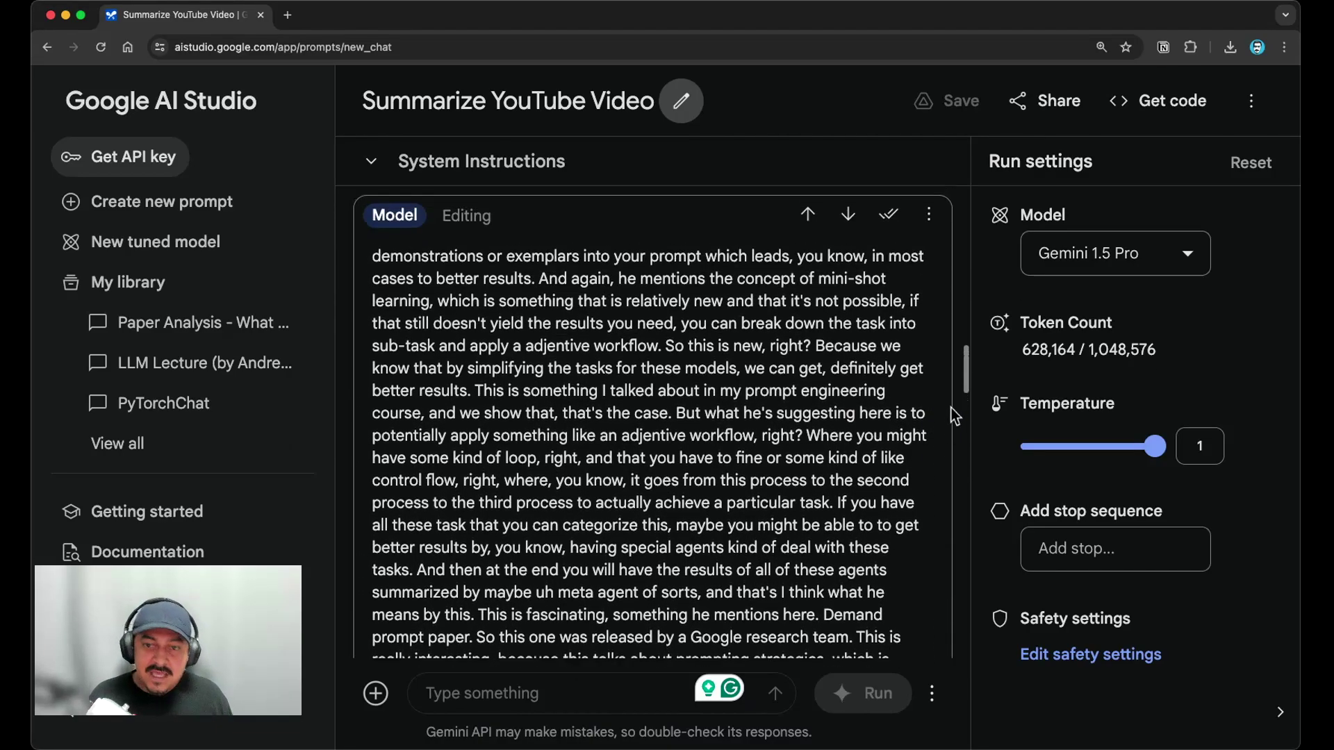
{"action": "scroll", "coordinate": [949, 410], "scroll_direction": "down", "scroll_amount": 8}
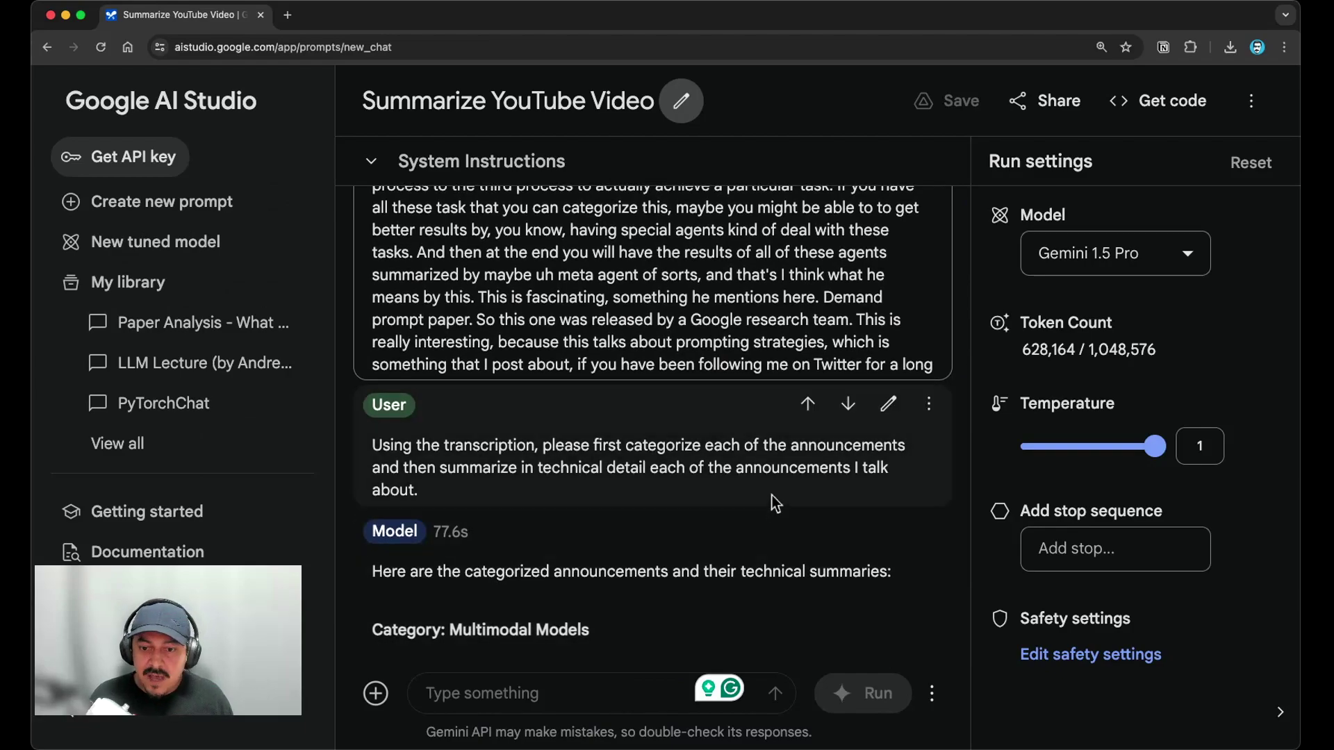
{"action": "scroll", "coordinate": [782, 475], "scroll_direction": "down", "scroll_amount": 3}
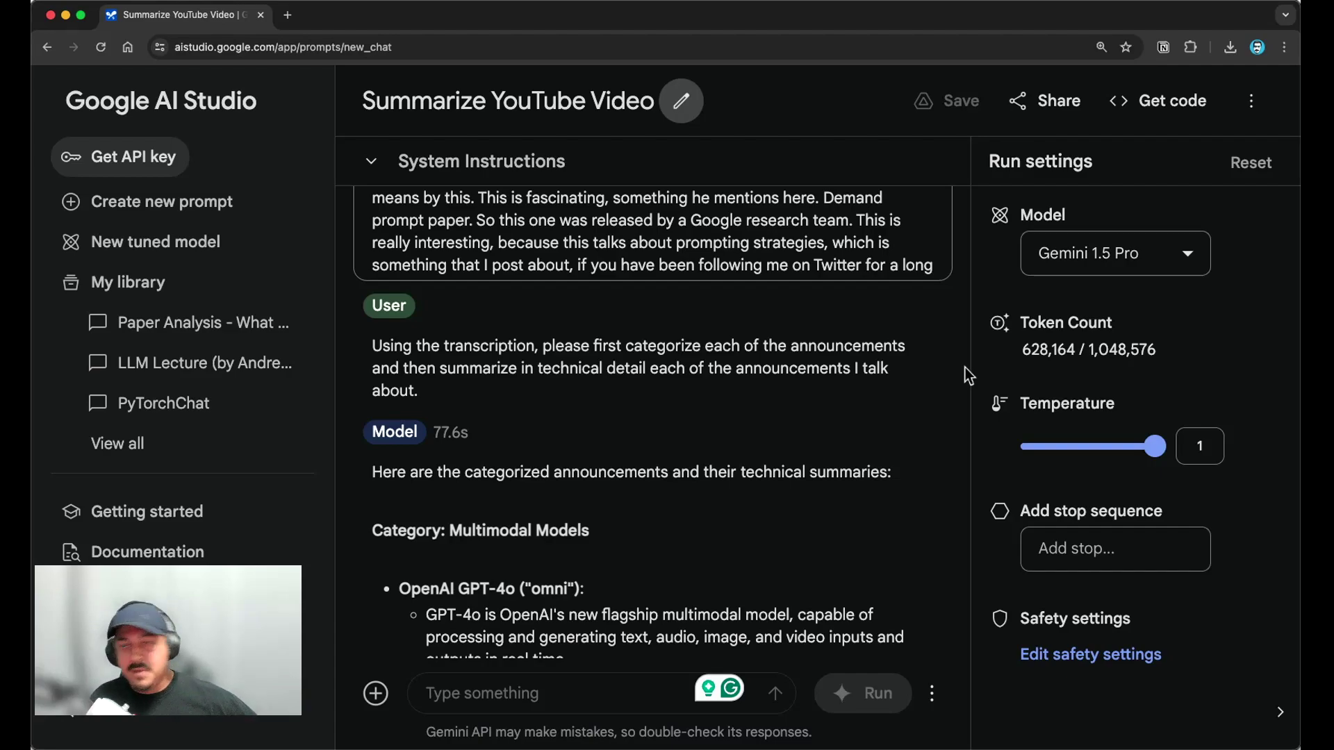
{"action": "scroll", "coordinate": [977, 357], "scroll_direction": "down", "scroll_amount": 1}
{"action": "scroll", "coordinate": [879, 428], "scroll_direction": "down", "scroll_amount": 5}
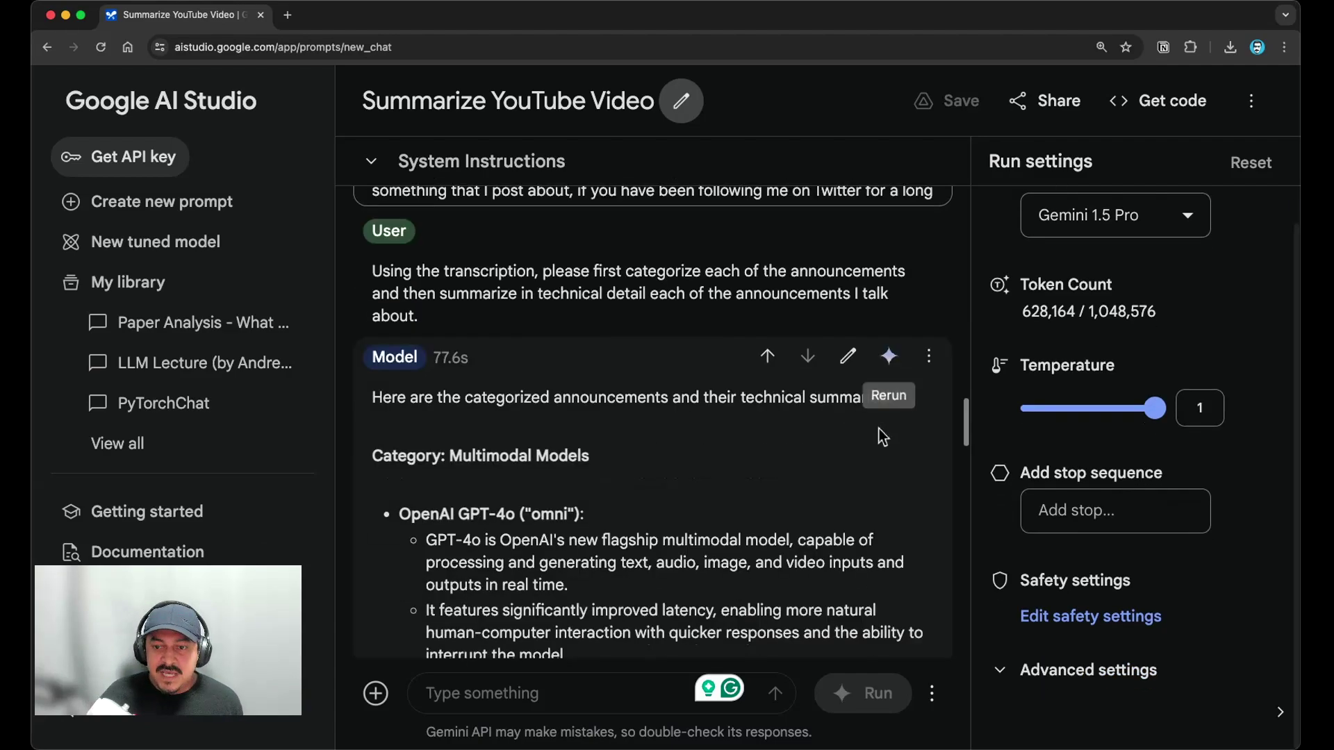
{"action": "scroll", "coordinate": [882, 429], "scroll_direction": "down", "scroll_amount": 15}
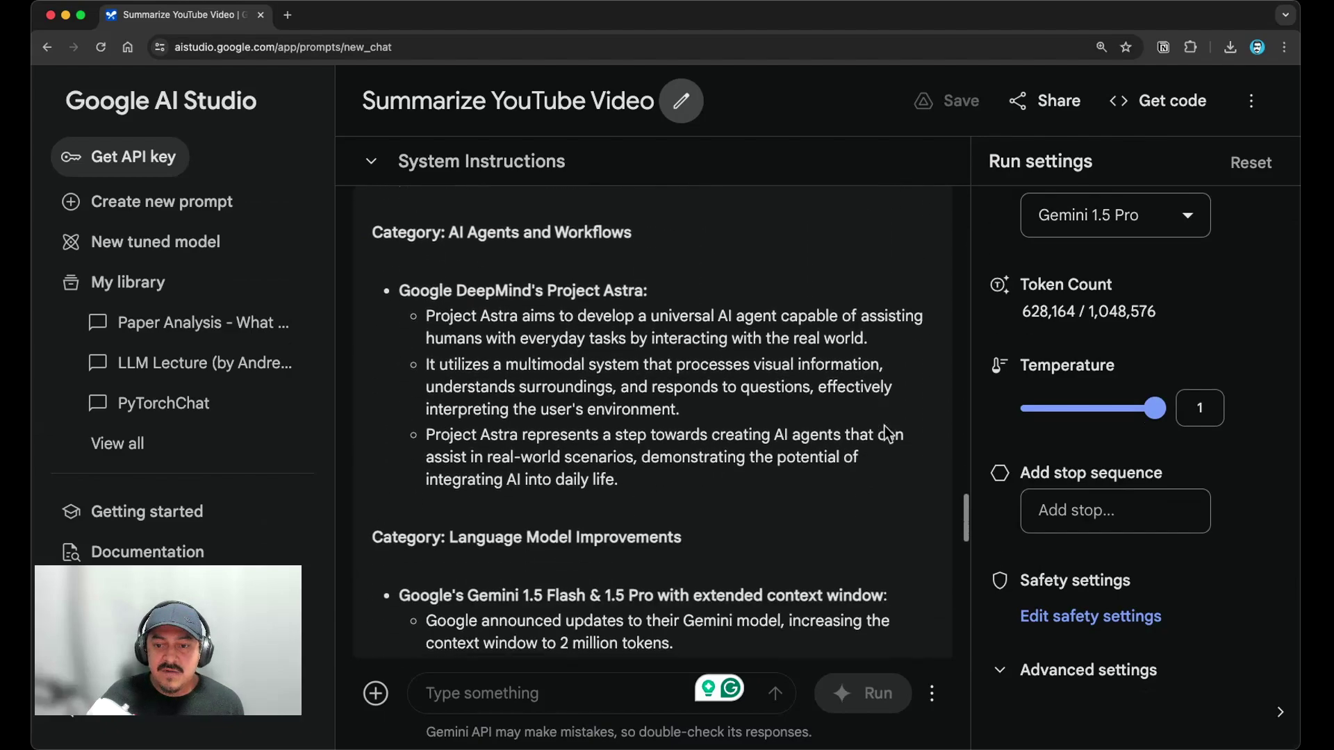
{"action": "scroll", "coordinate": [885, 426], "scroll_direction": "down", "scroll_amount": 7}
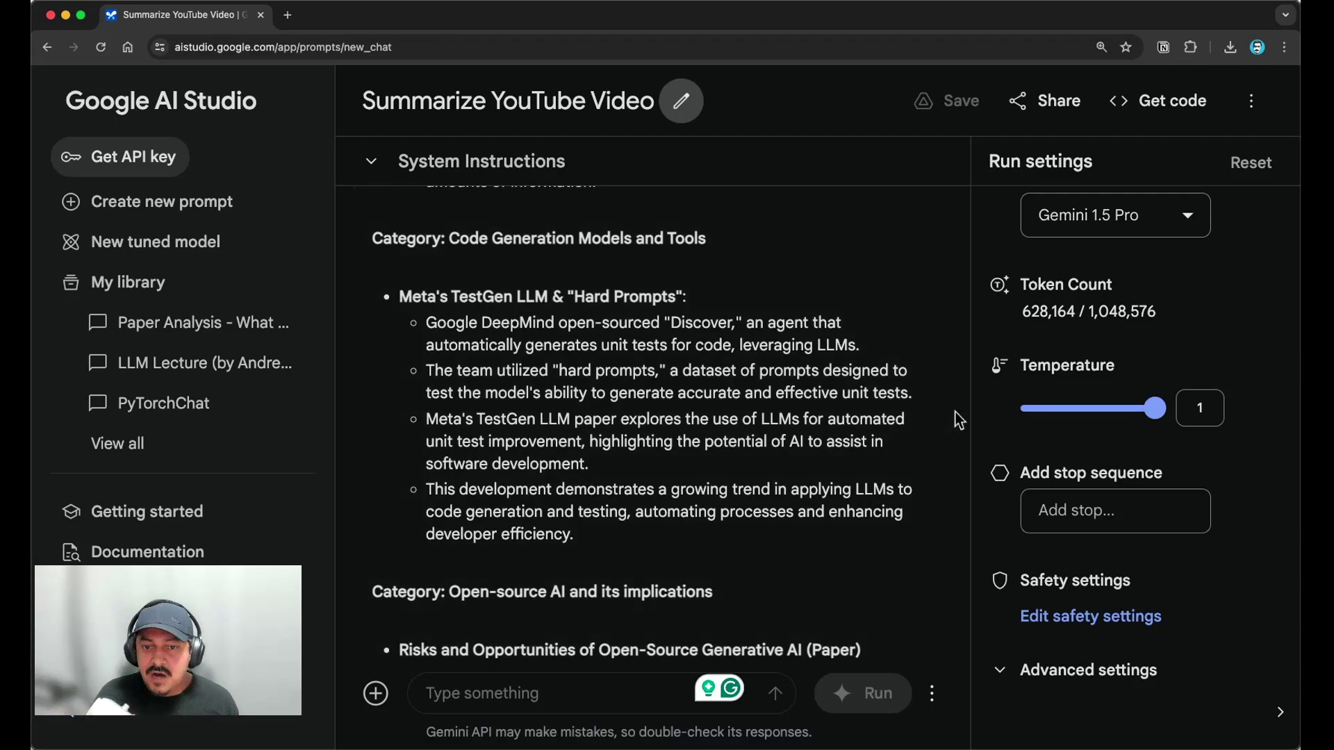
{"action": "scroll", "coordinate": [953, 416], "scroll_direction": "down", "scroll_amount": 2}
{"action": "scroll", "coordinate": [953, 415], "scroll_direction": "down", "scroll_amount": 2}
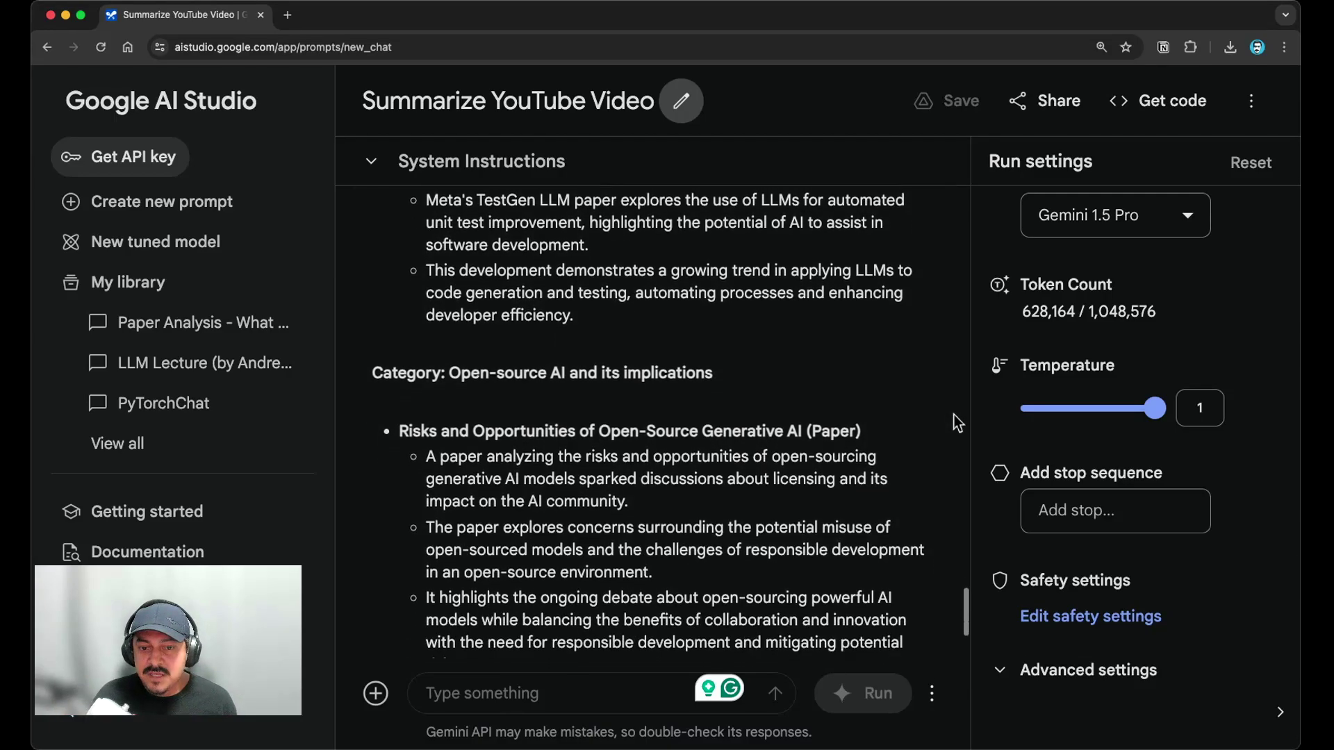
{"action": "scroll", "coordinate": [950, 456], "scroll_direction": "down", "scroll_amount": 4}
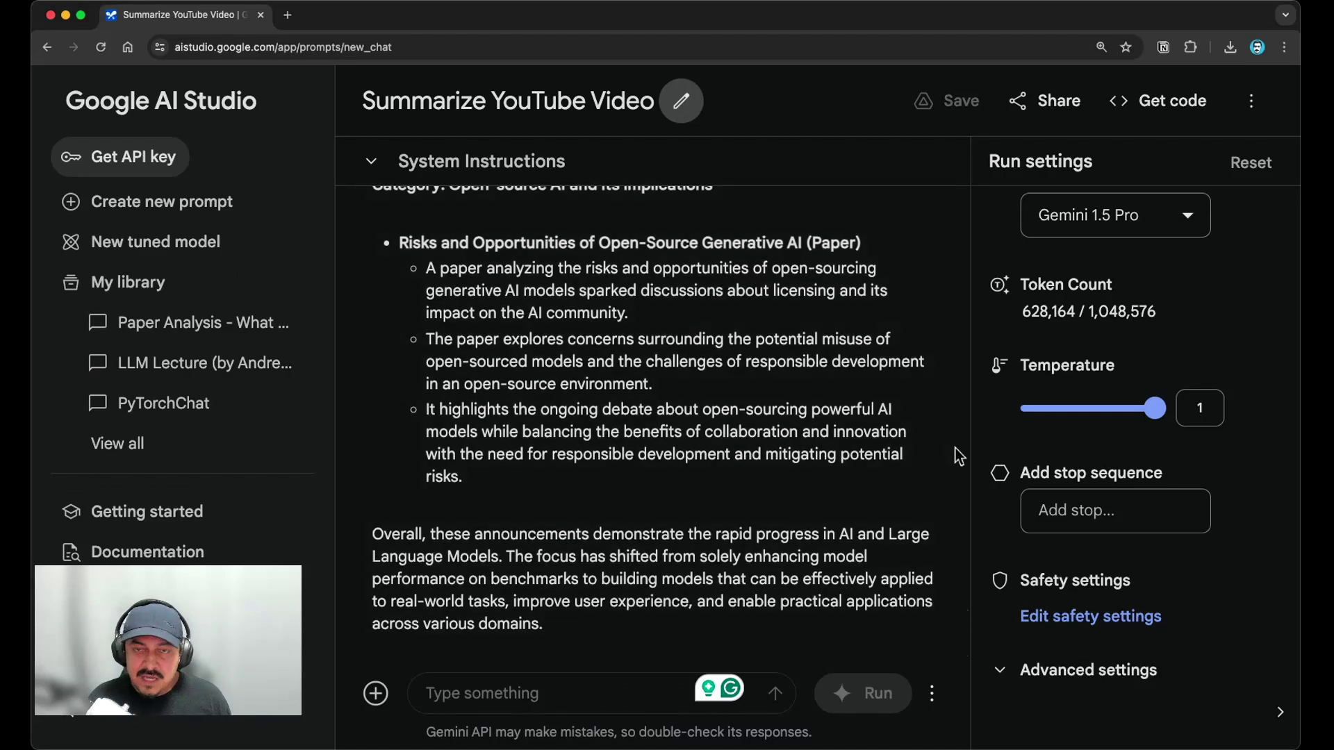